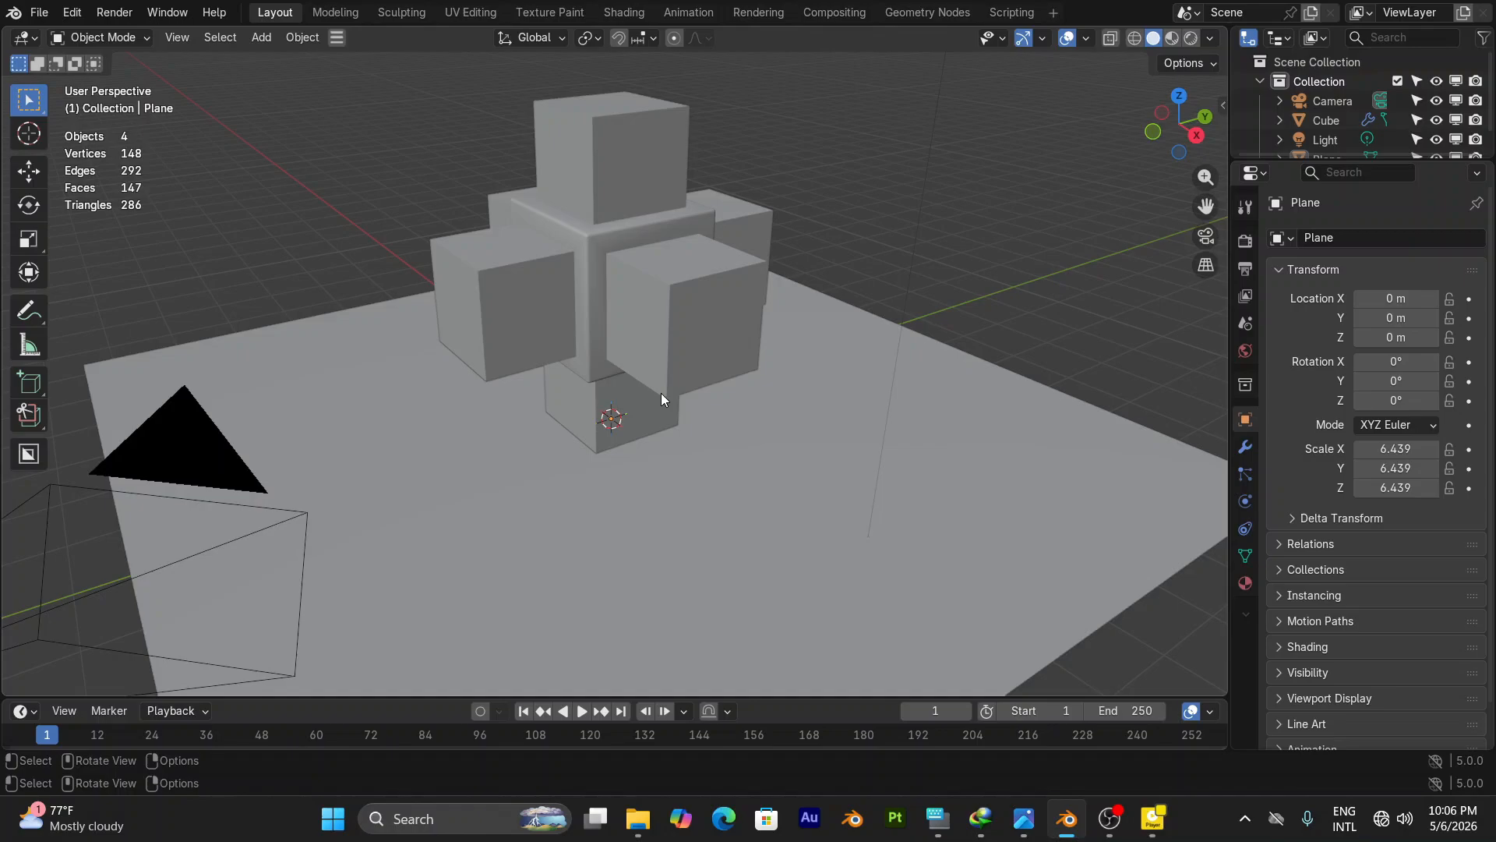
middle_click_drag(661, 393, 658, 379)
left_click_drag(1206, 206, 1205, 278)
middle_click_drag(642, 314, 652, 355)
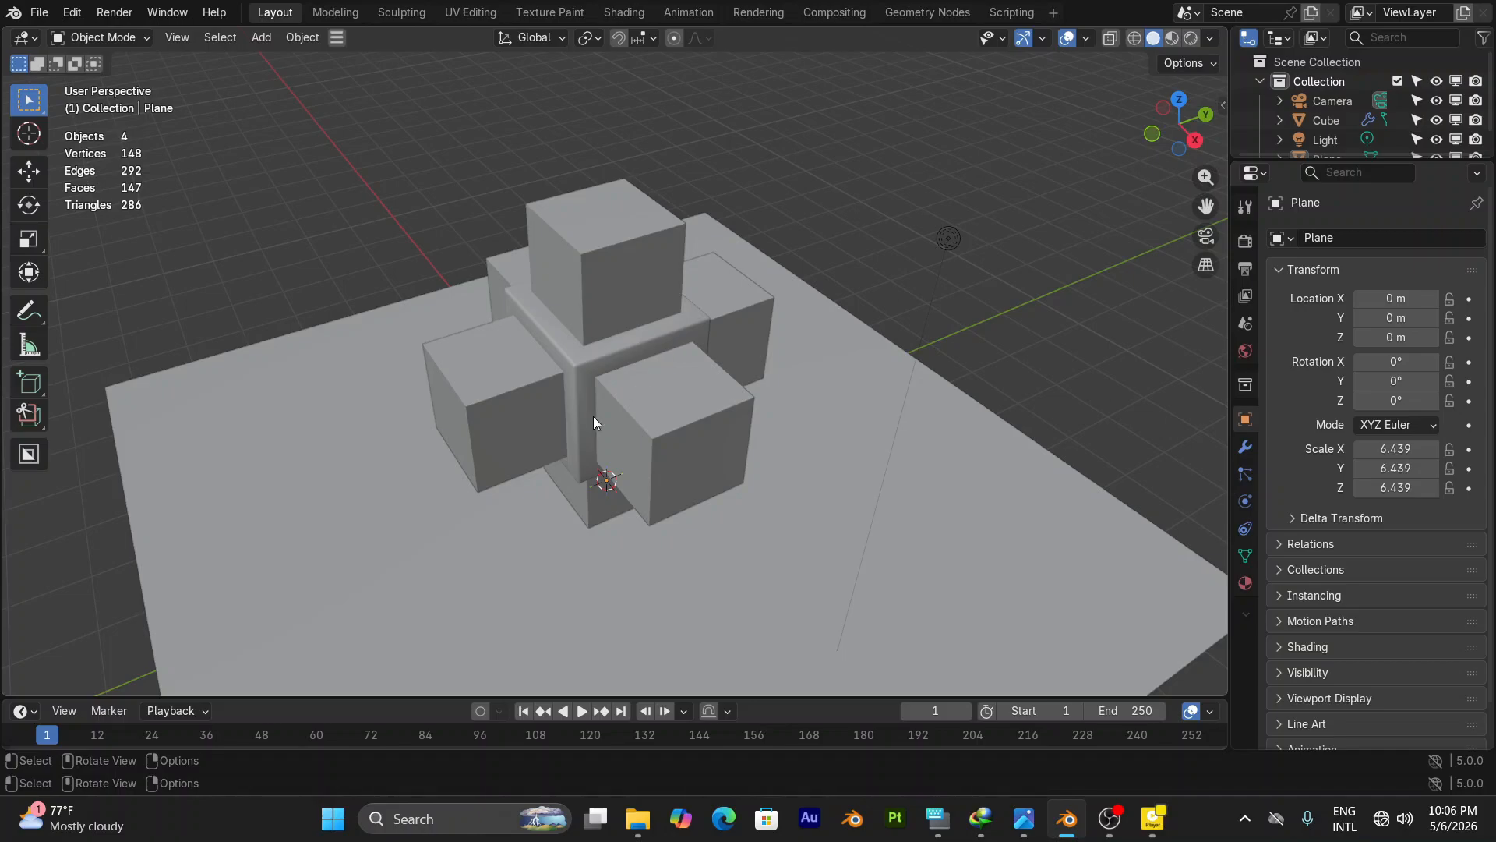
middle_click_drag(522, 532, 526, 455)
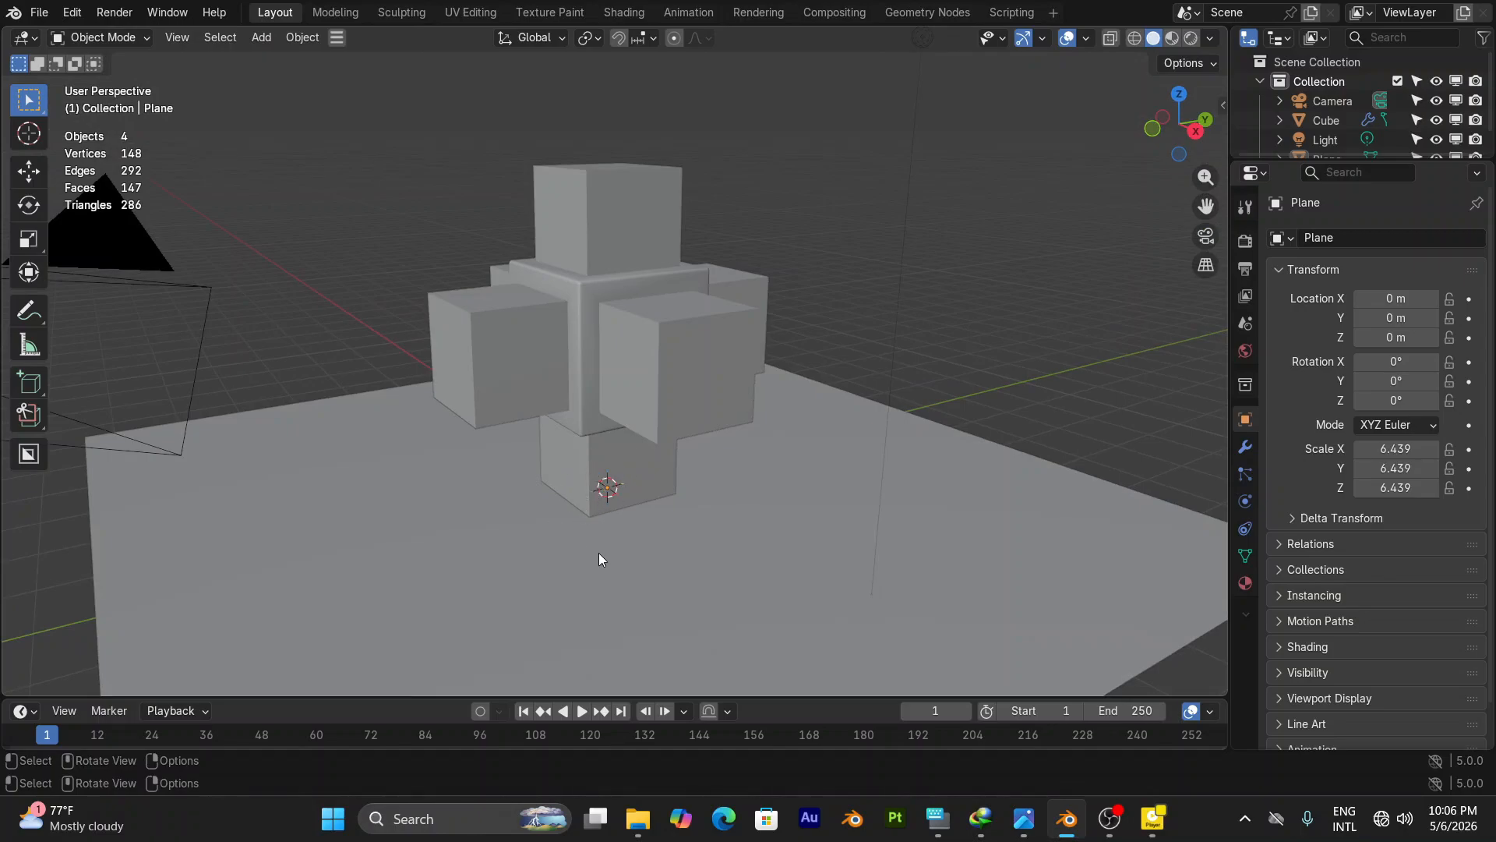
middle_click_drag(599, 553, 594, 479)
left_click(589, 398)
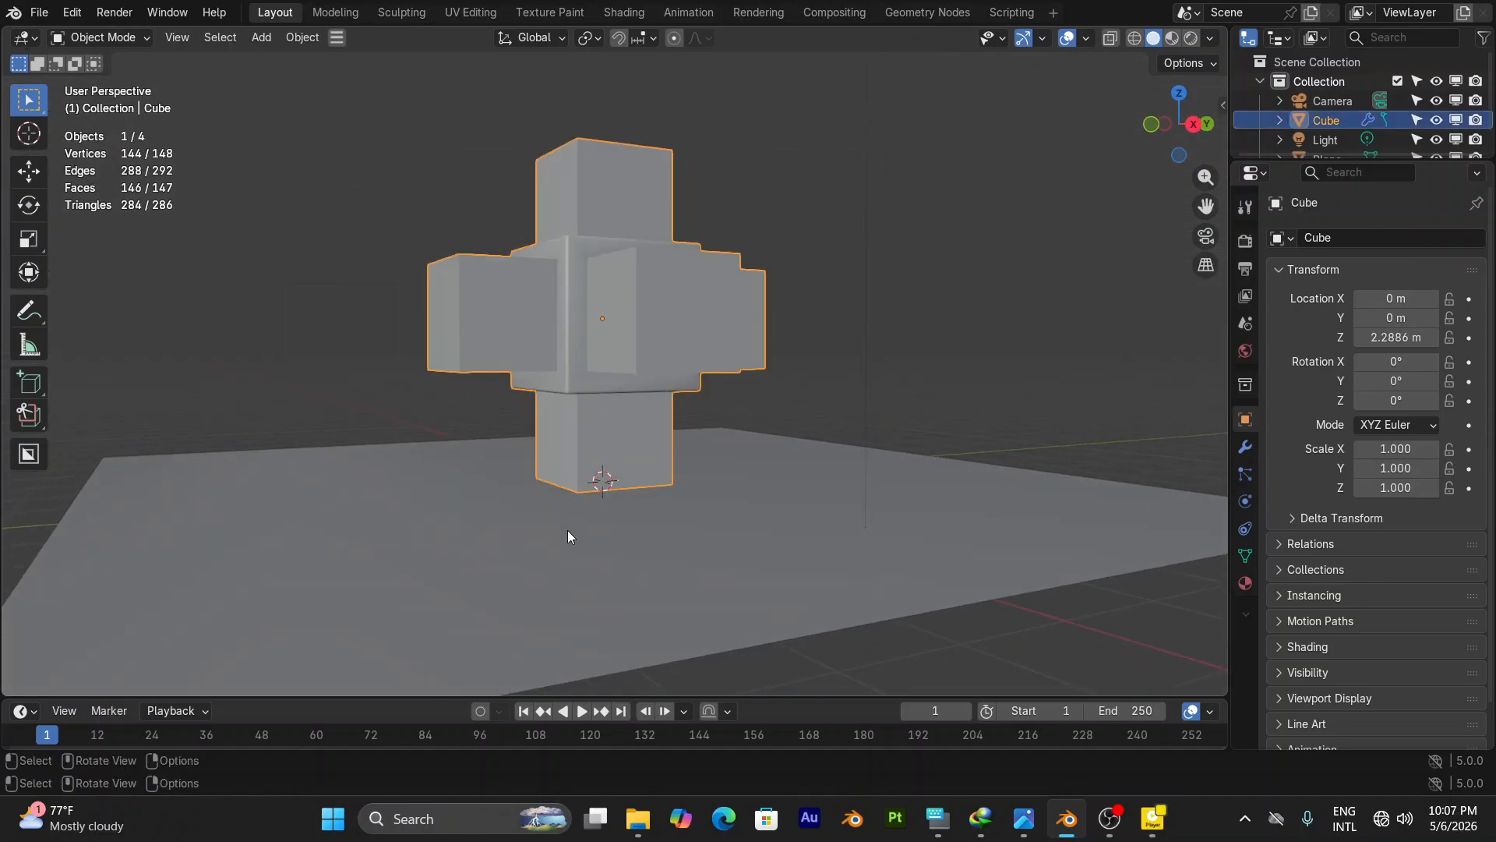
Step: Select the ground plane and switch to the Shading workspace
left_click(567, 535)
middle_click_drag(667, 437, 653, 474)
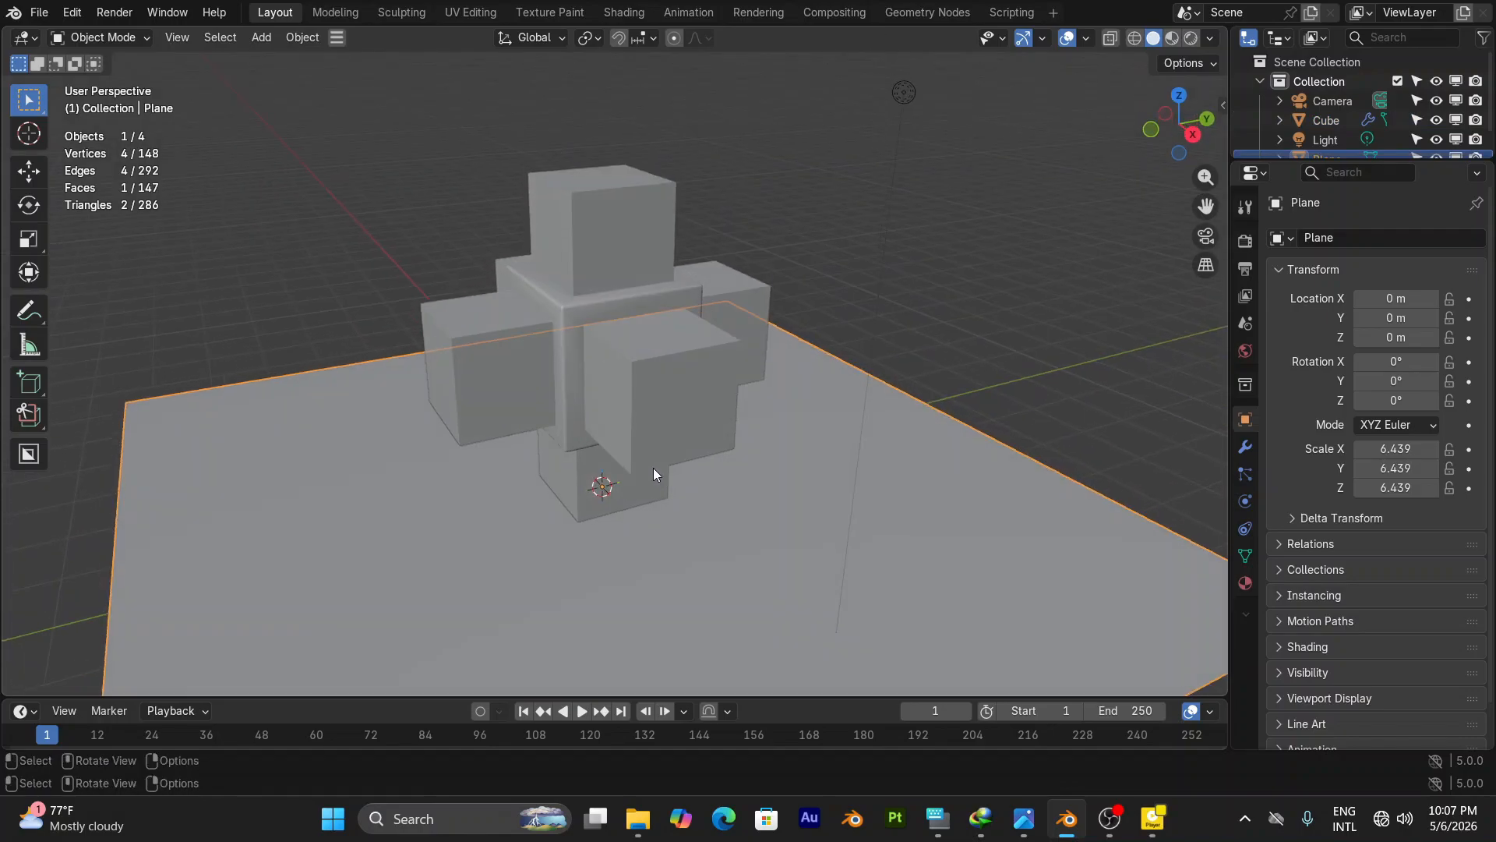
left_click(637, 15)
mouse_move(728, 183)
middle_mouse_down()
mouse_move(708, 170)
mouse_move(802, 414)
middle_mouse_up()
middle_click_drag(788, 293, 718, 184)
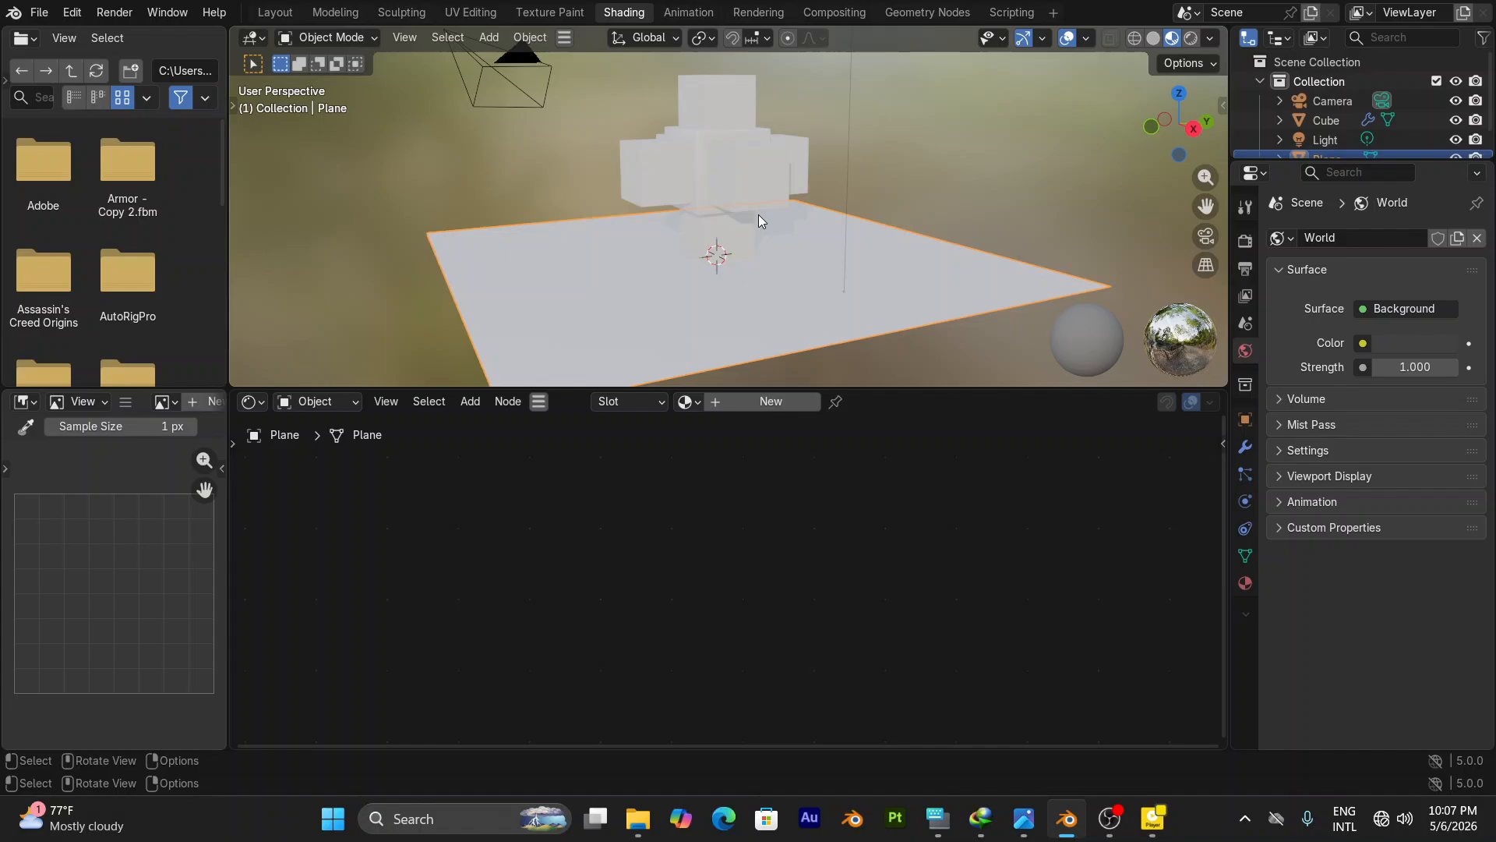
Step: Create a new material for the ground plane and set its Base Color to a saturated cyan
left_click(755, 402)
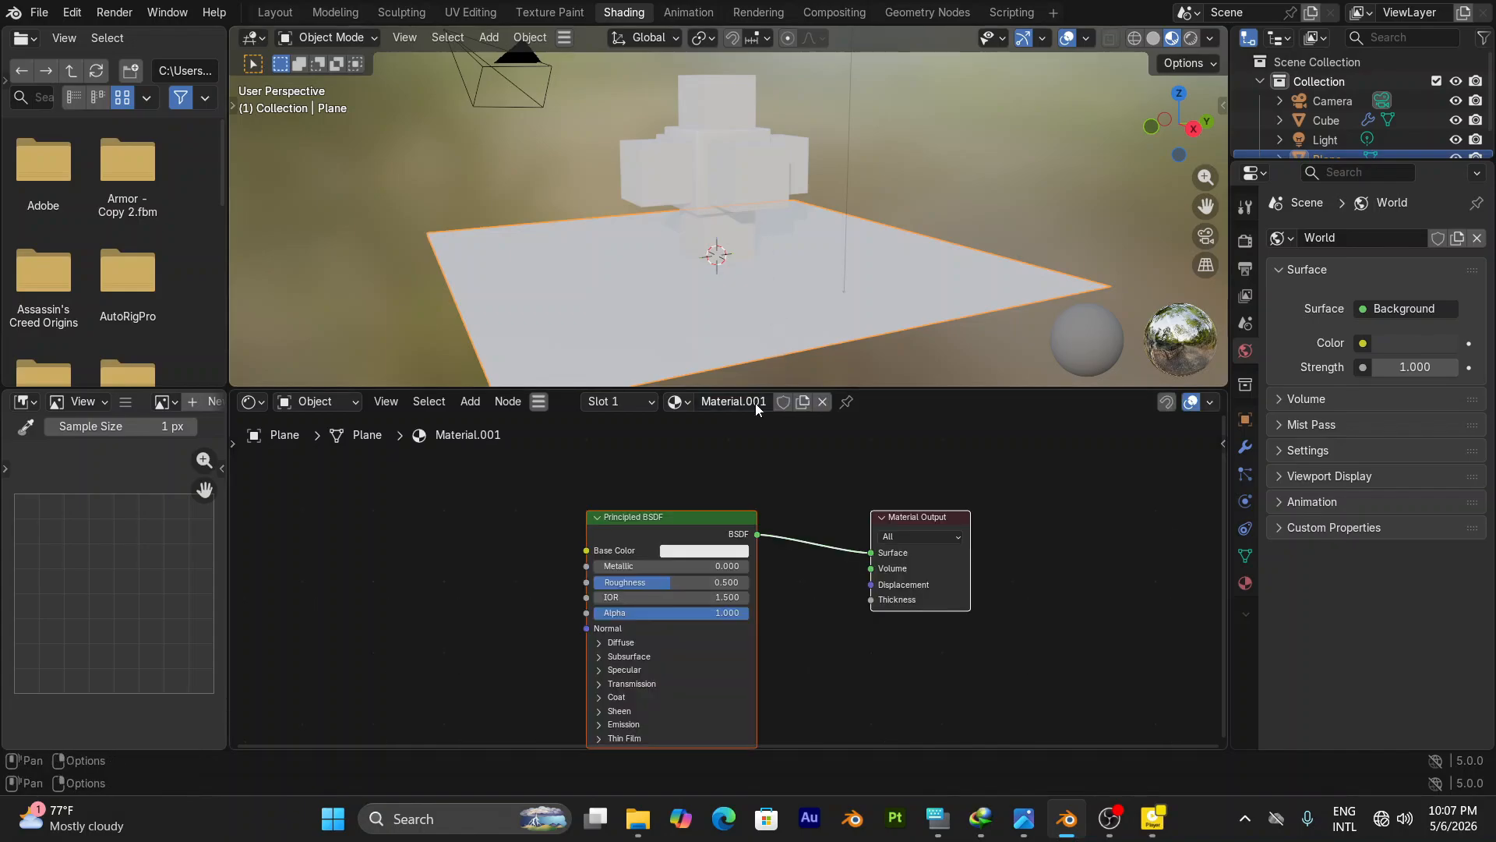
left_click(703, 549)
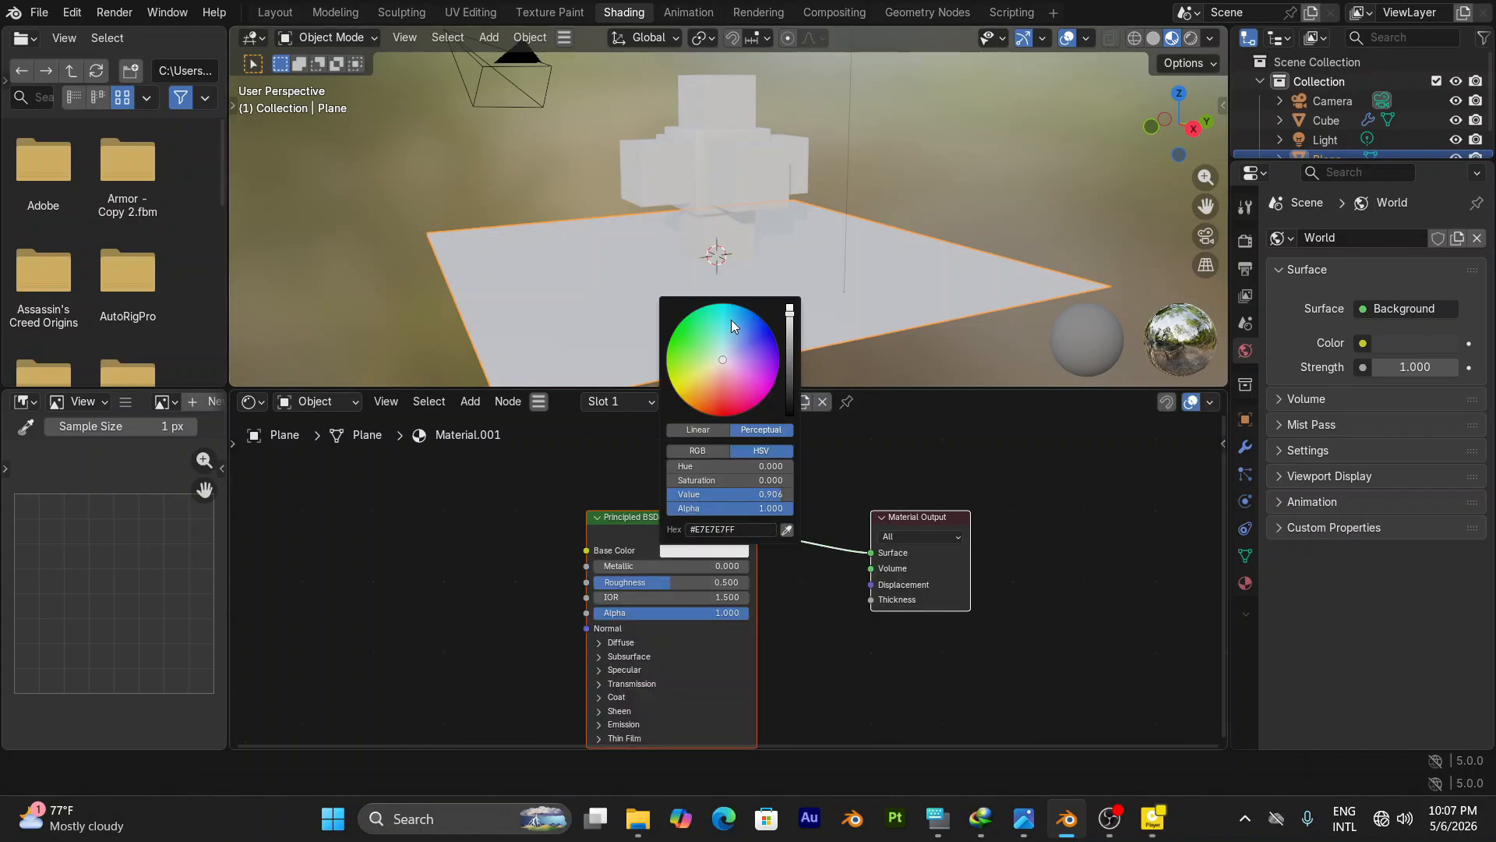
left_click_drag(731, 320, 728, 303)
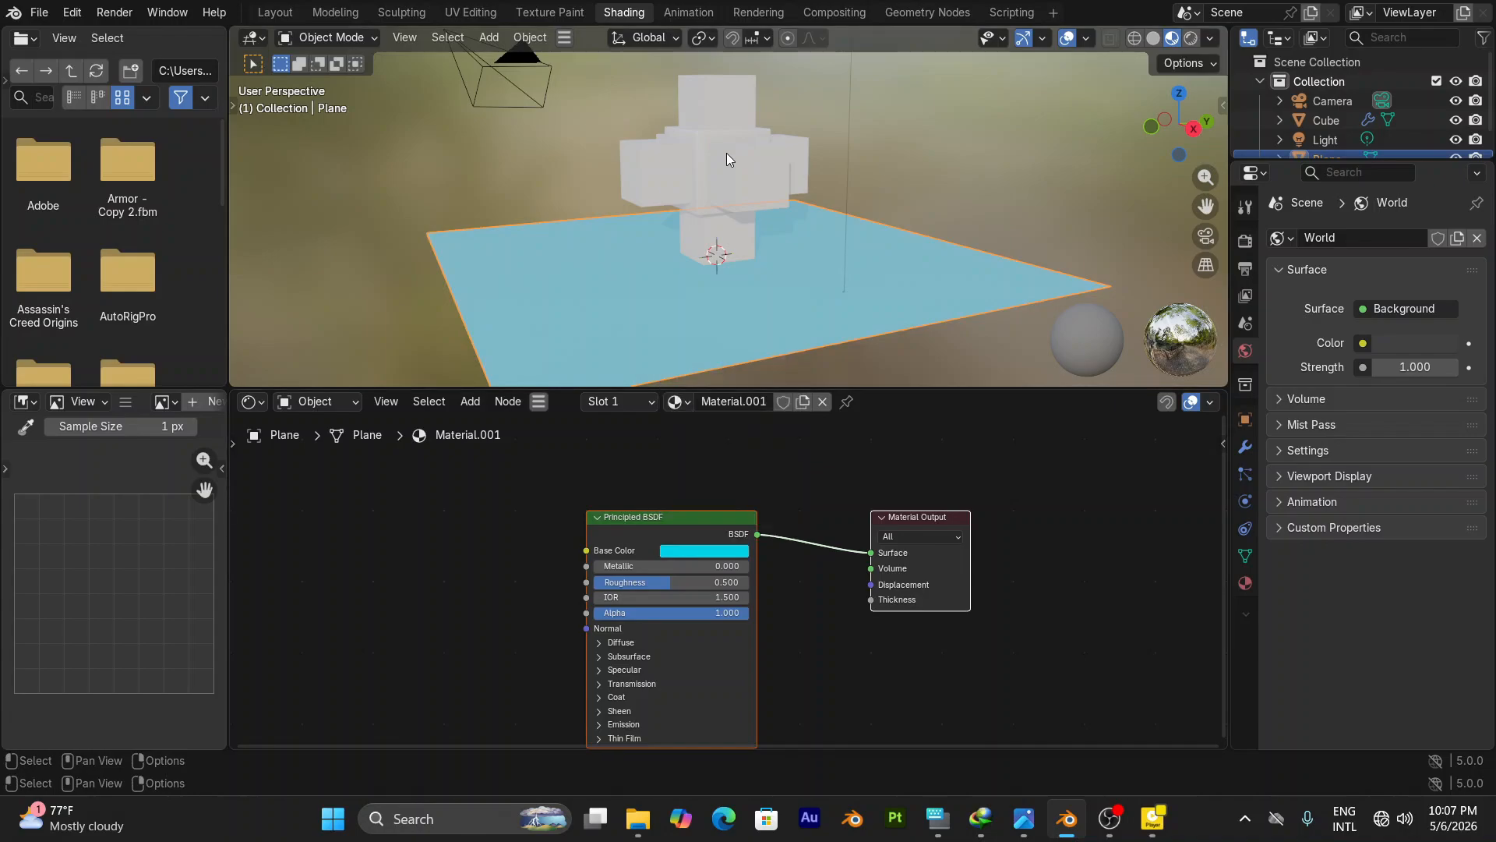
Step: Link the ground plane's cyan material to the cube object using Link Materials, leaving the cube selected
left_click(726, 153)
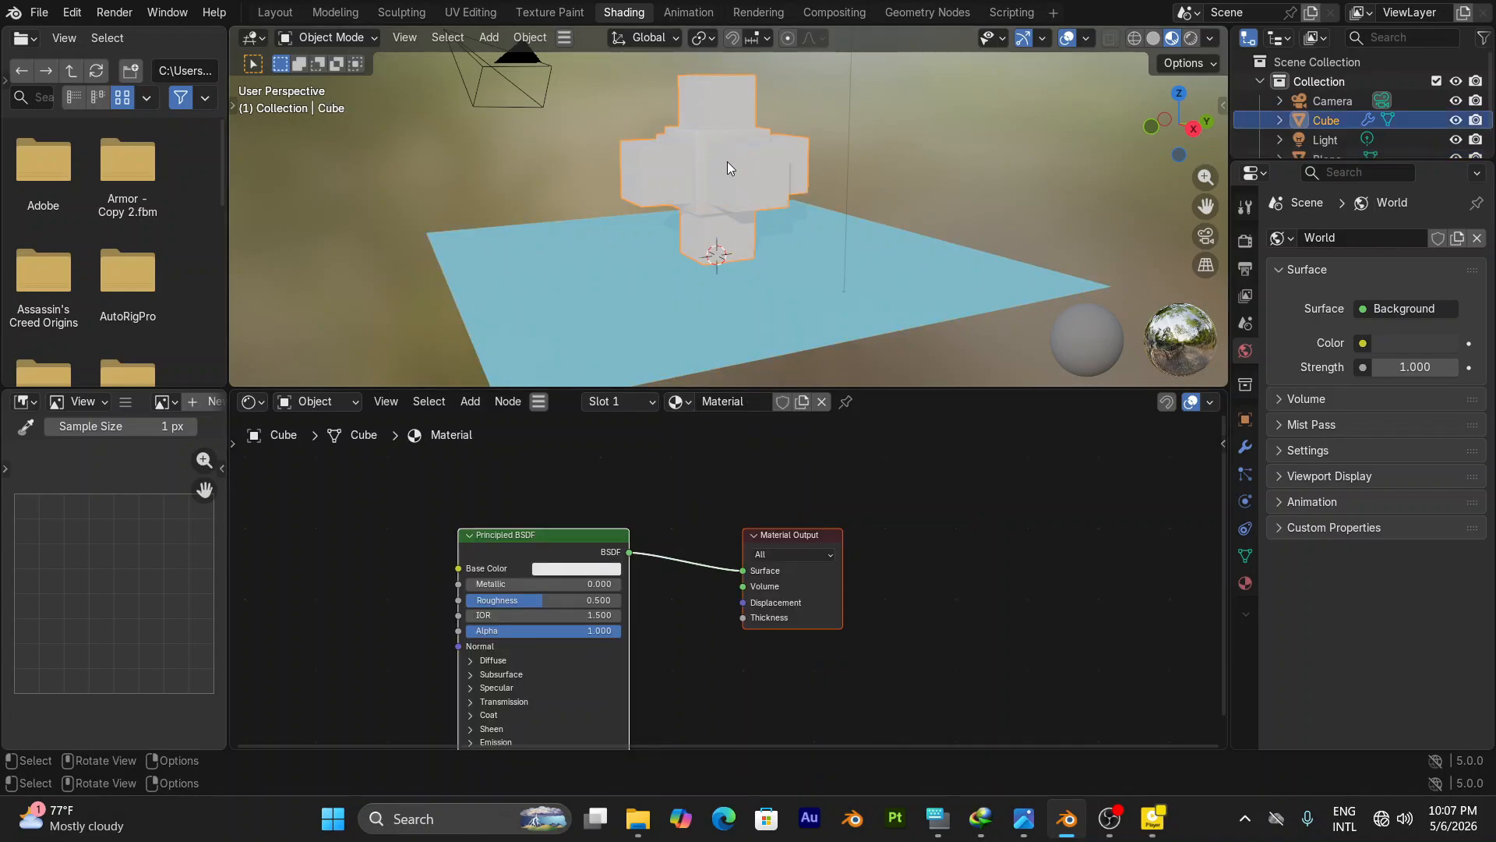
left_click(697, 349)
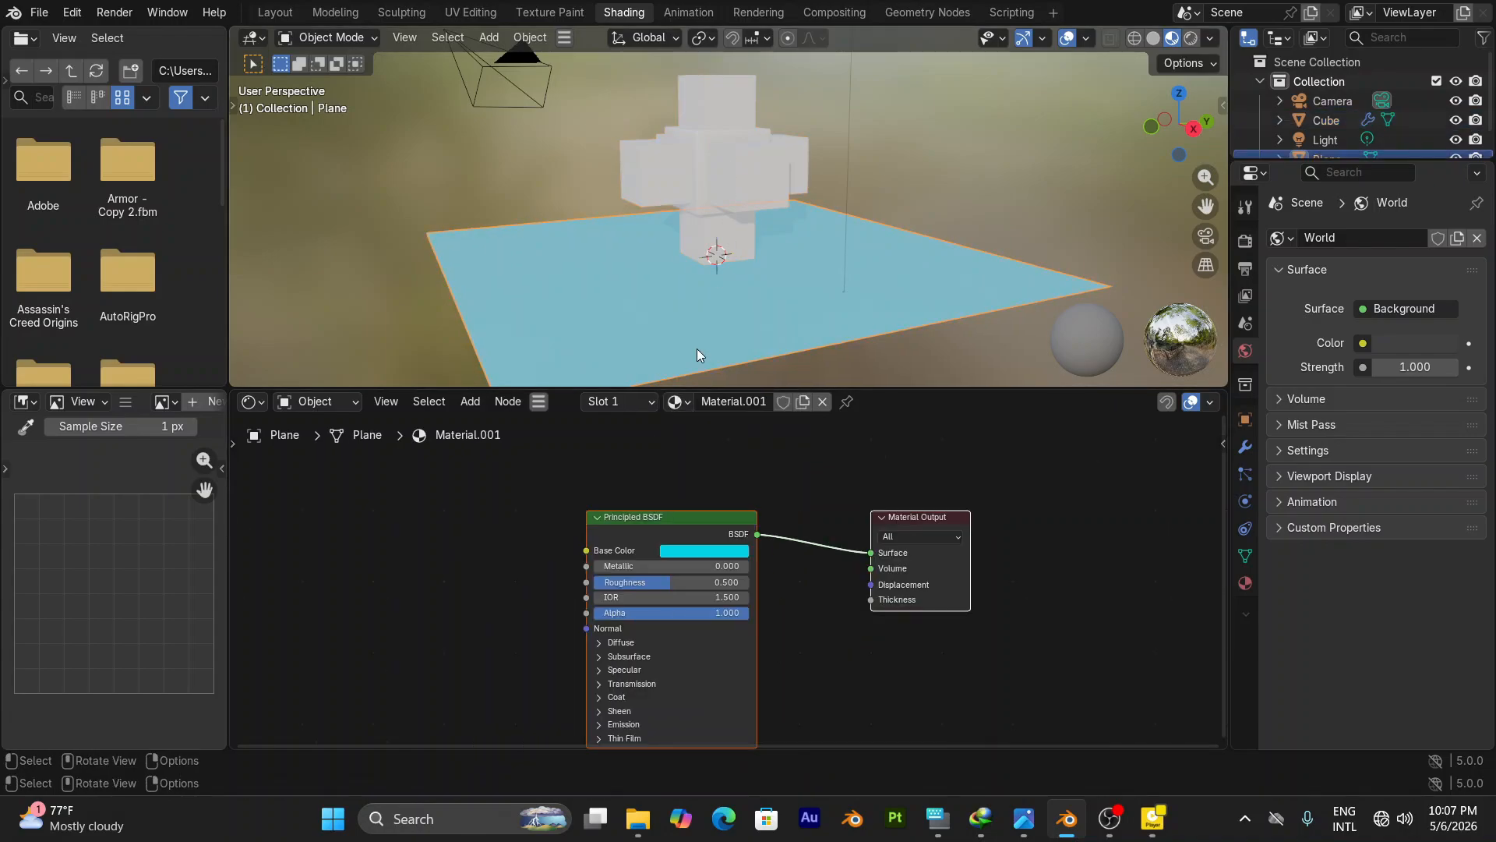
left_click(709, 175)
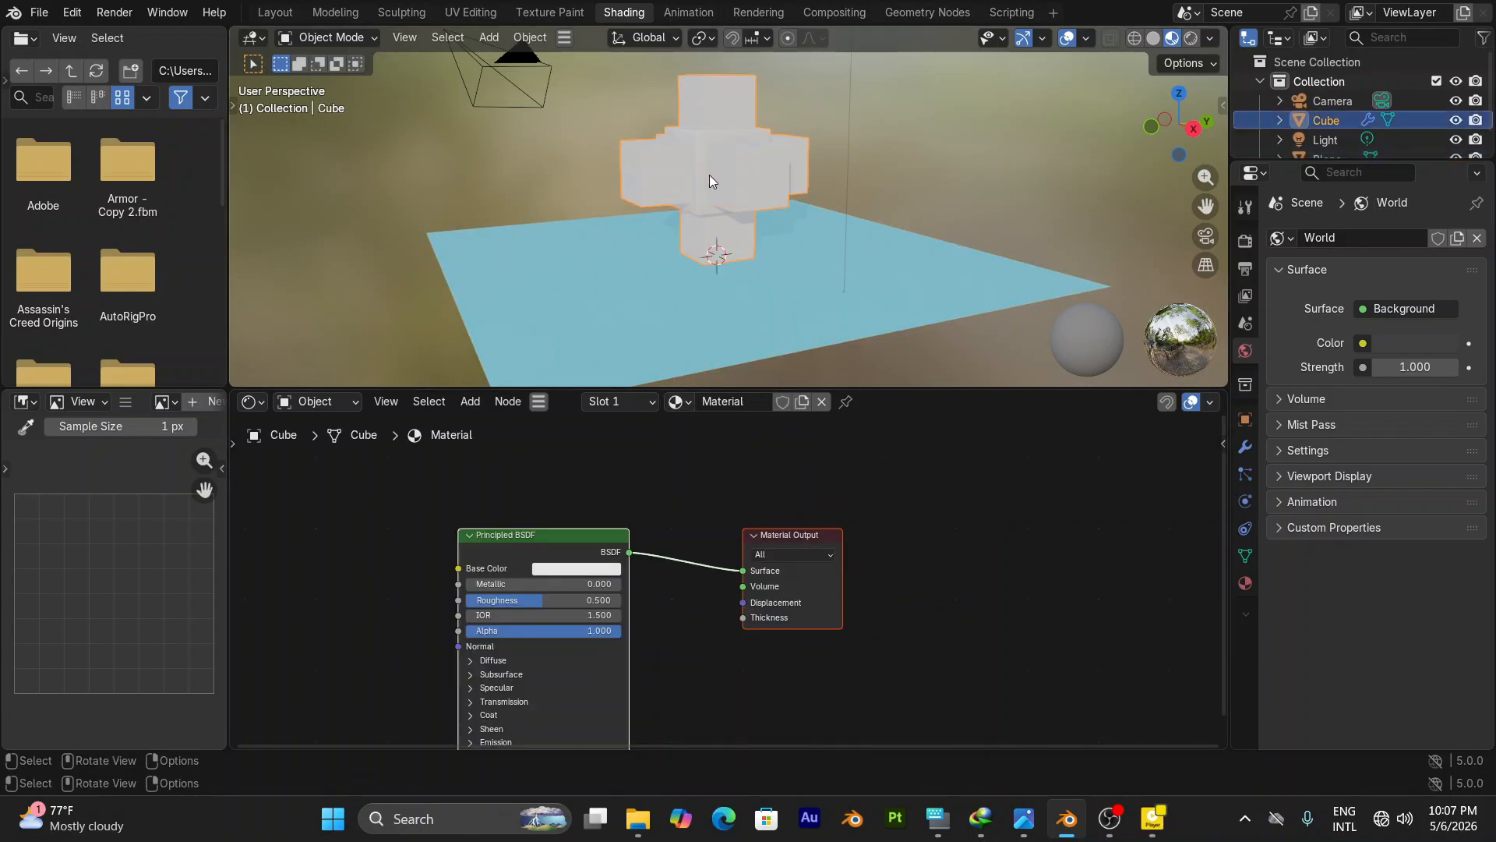
left_click(690, 339, "shift")
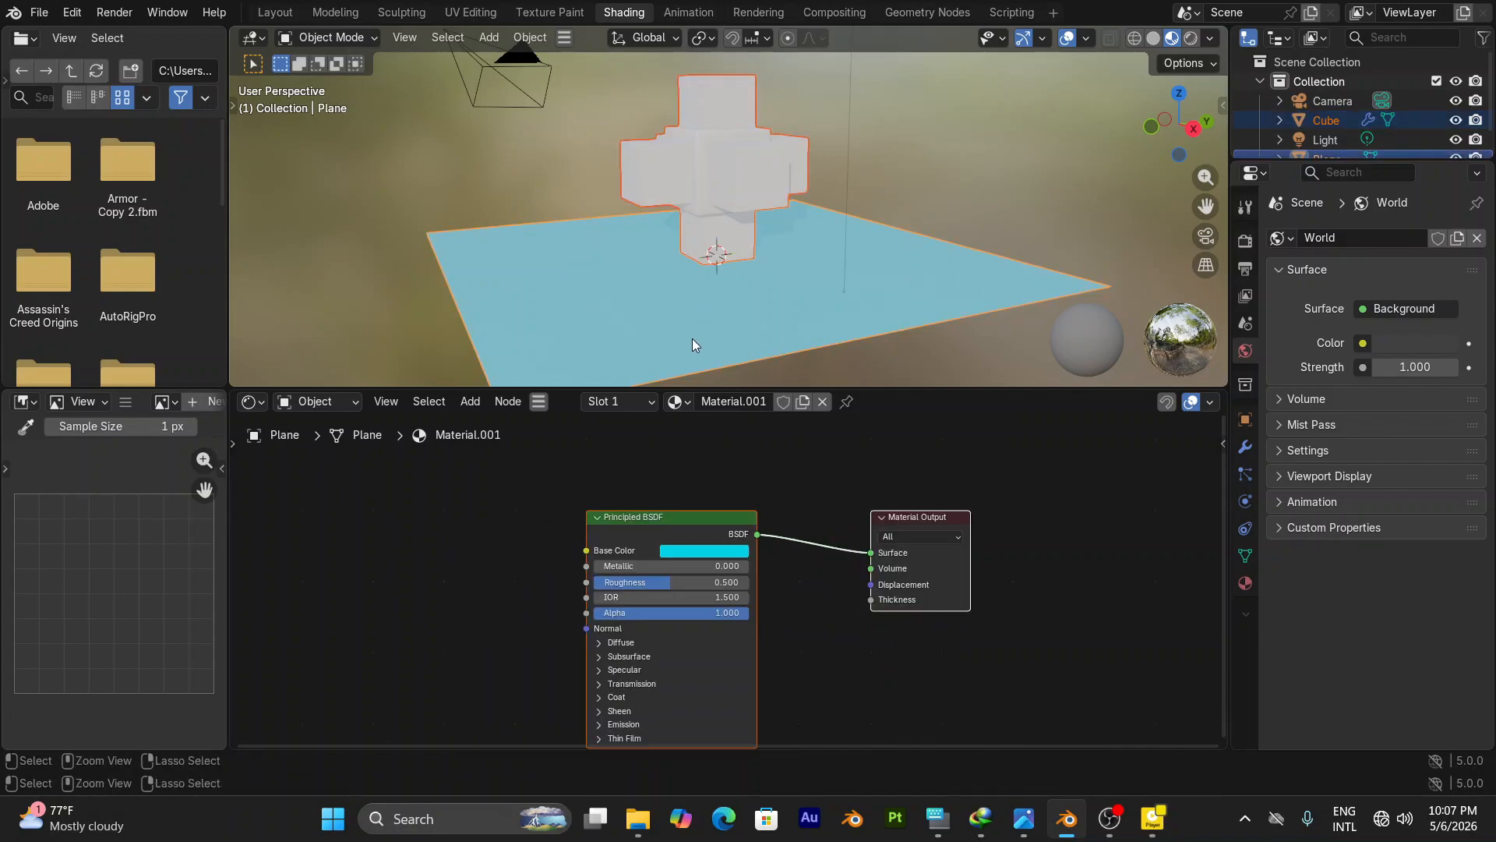
key("ctrl+l")
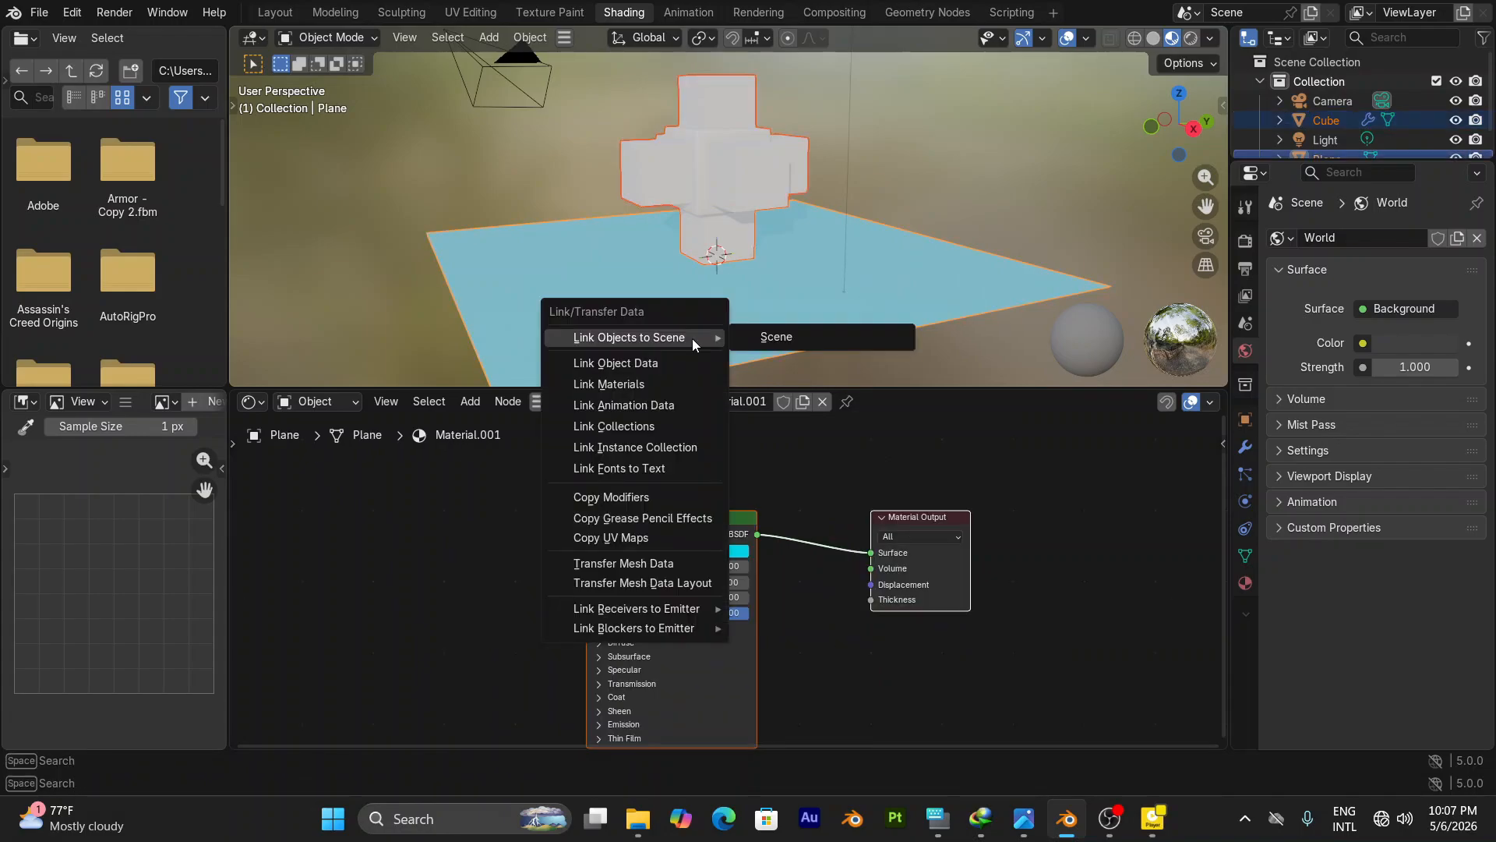
left_click(604, 384)
left_click(713, 254)
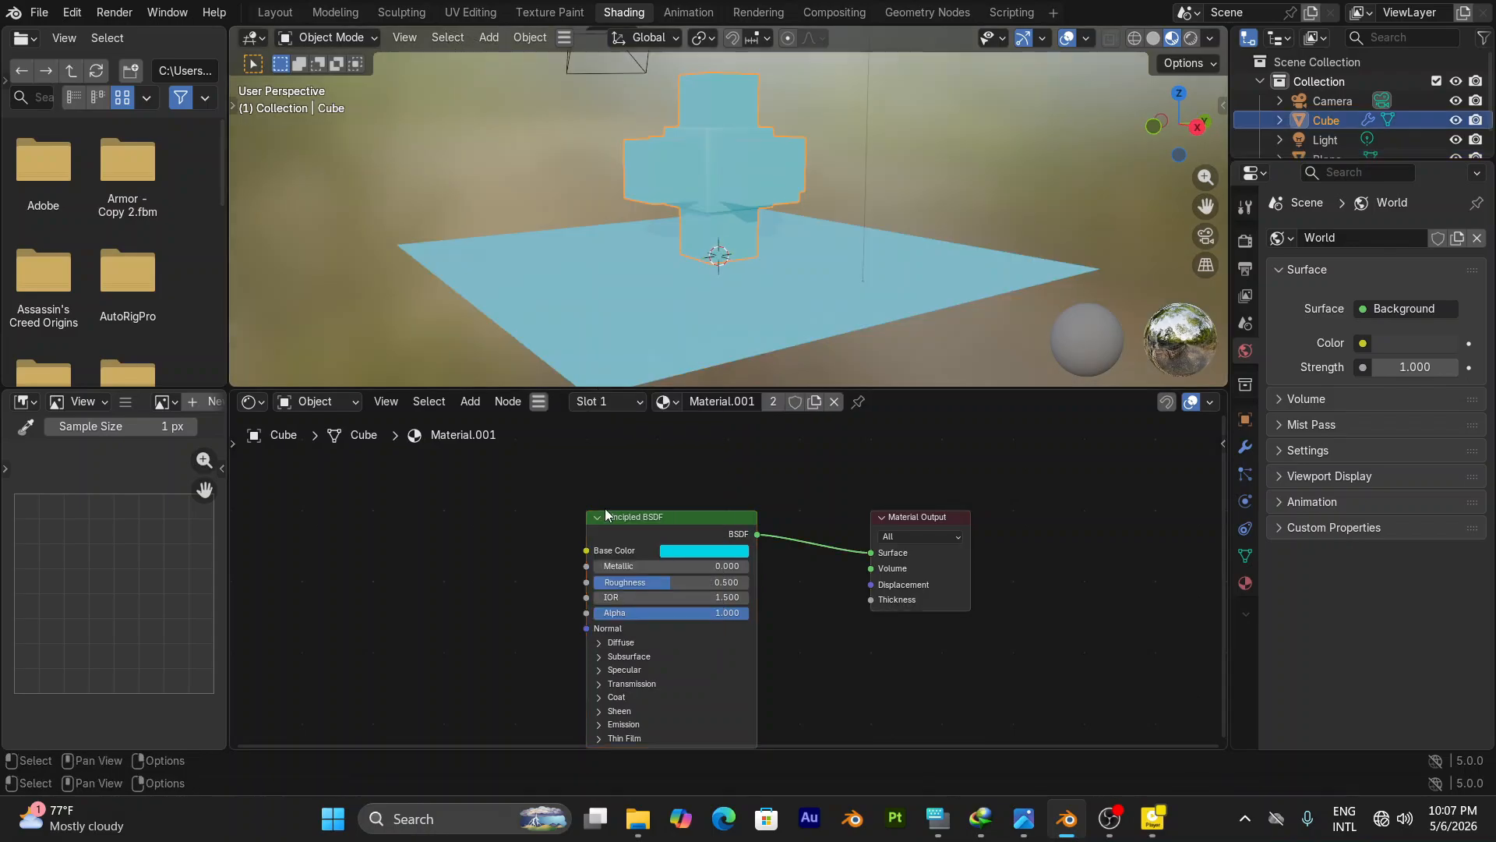
Step: Move the Principled BSDF node away from the output and add an Ambient Occlusion node above it
left_click_drag(684, 530, 617, 583)
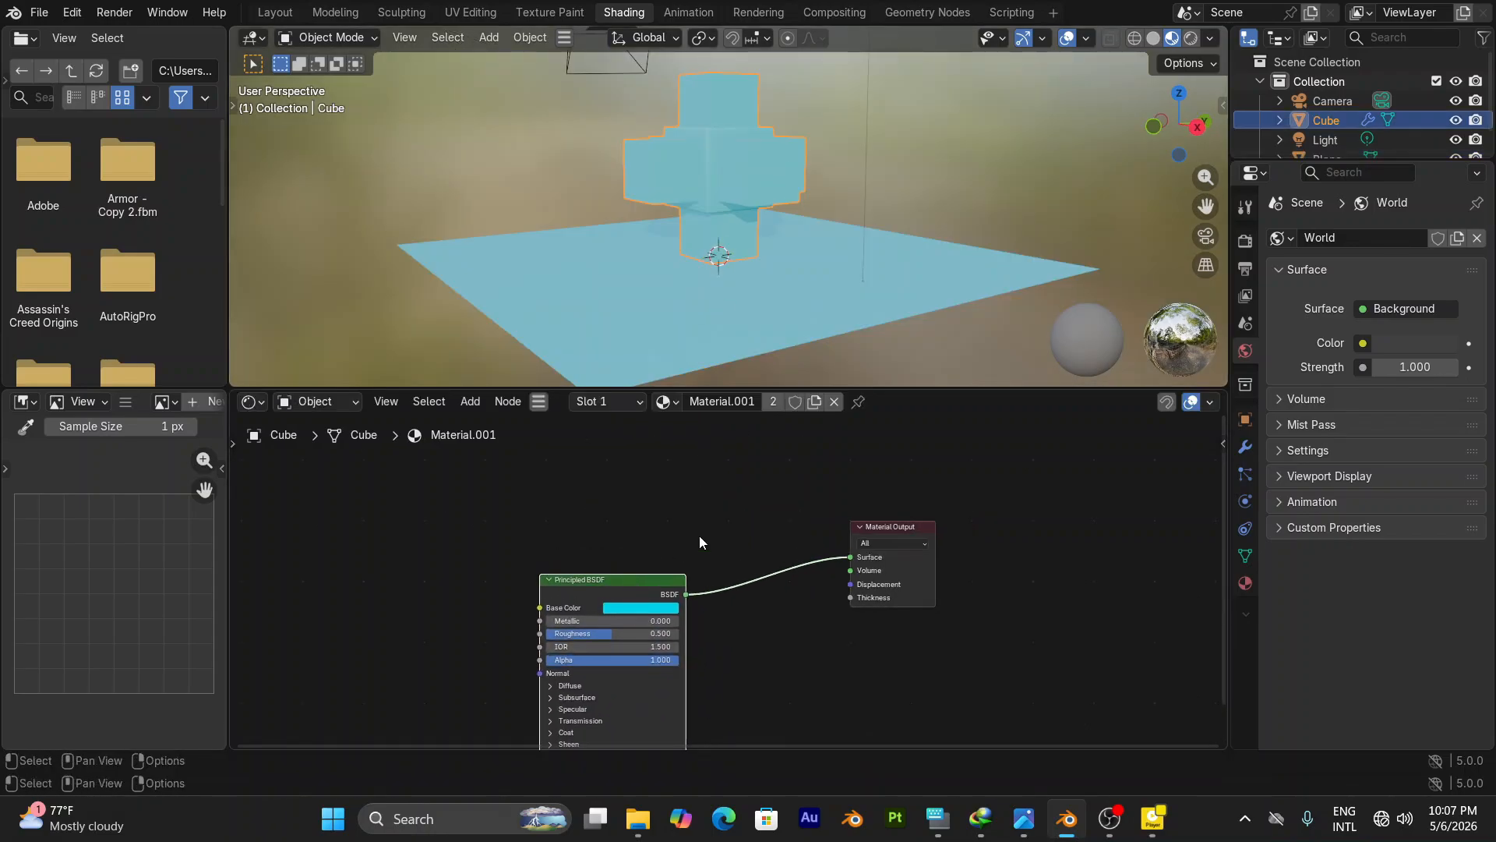
scroll(699, 536, "up", 3)
middle_click_drag(751, 576, 789, 662)
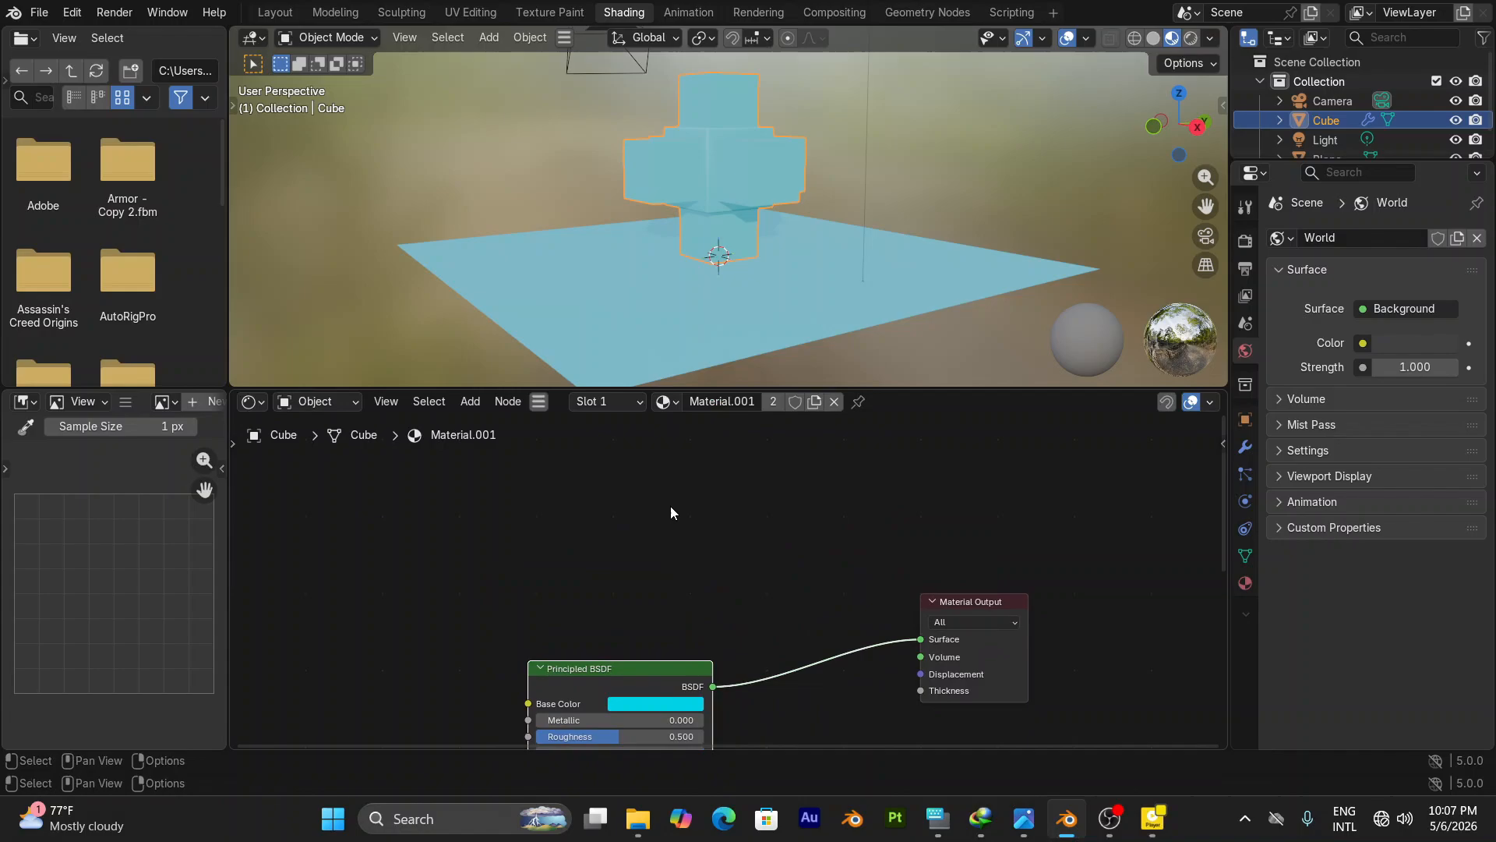
key("shift+a")
left_click(659, 503)
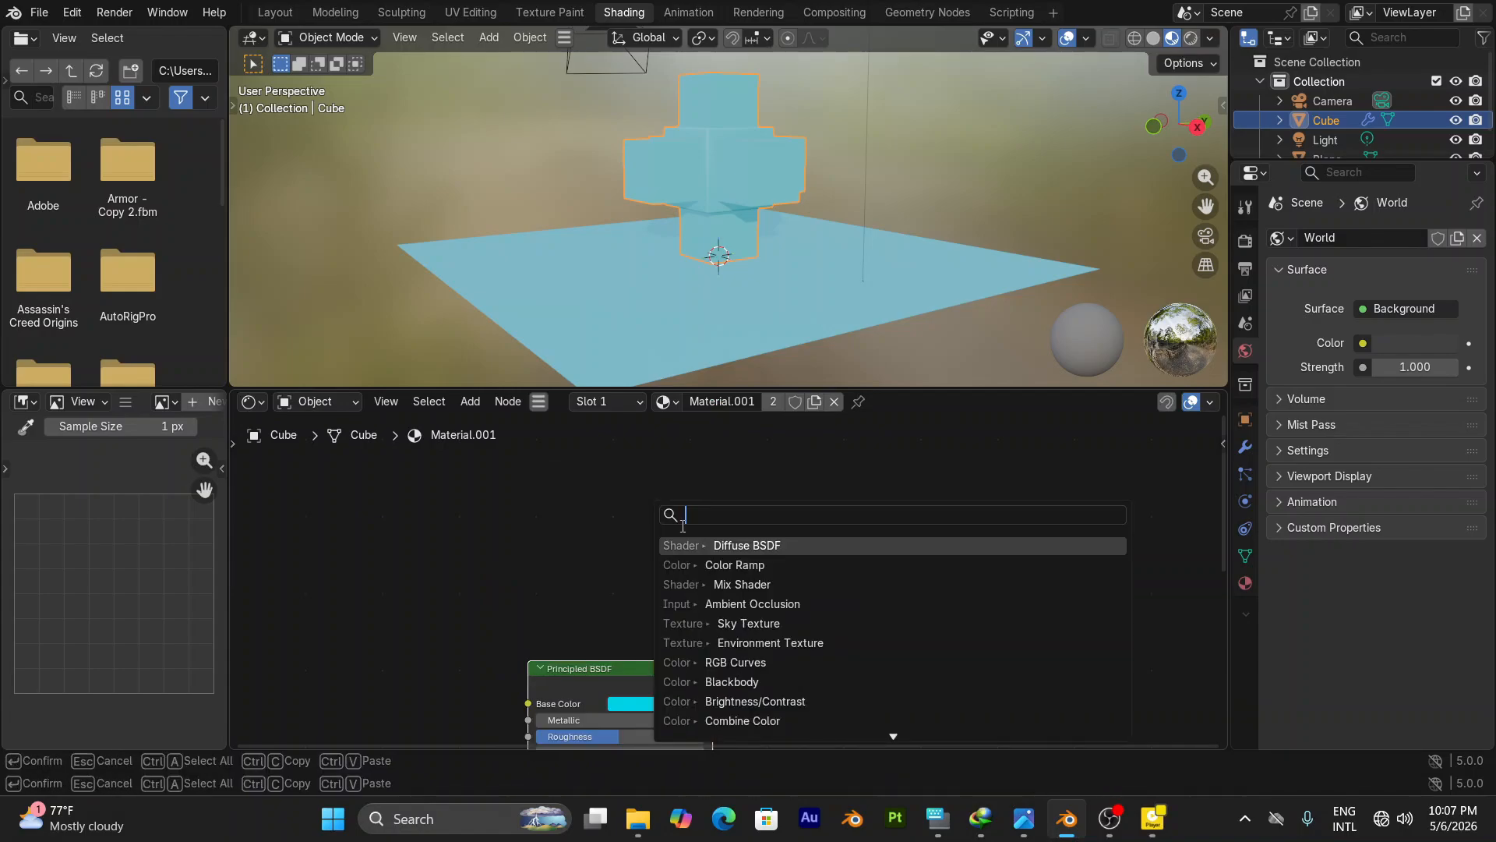
type("am")
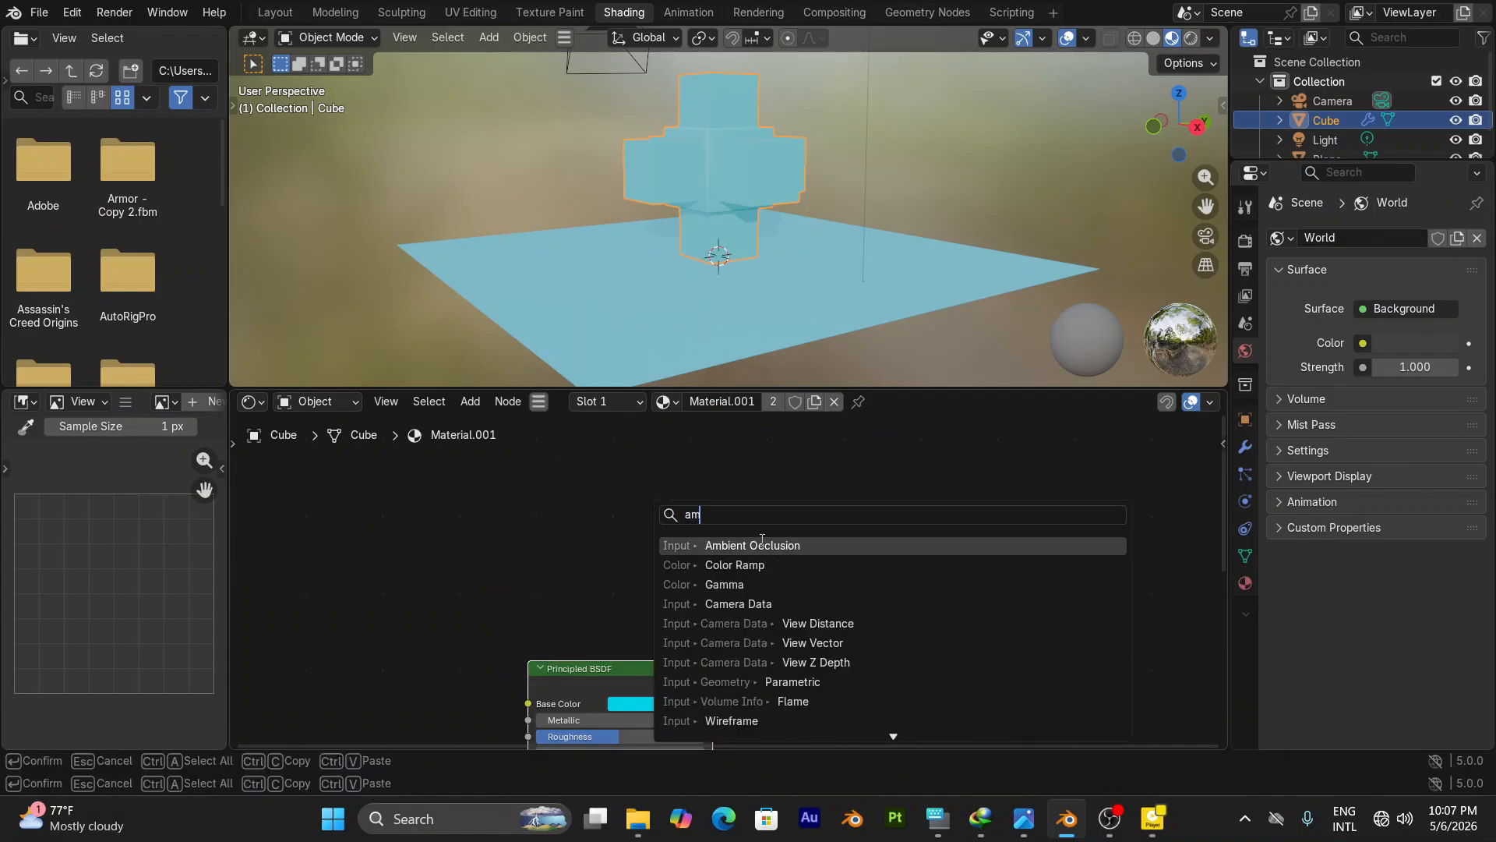
left_click(752, 546)
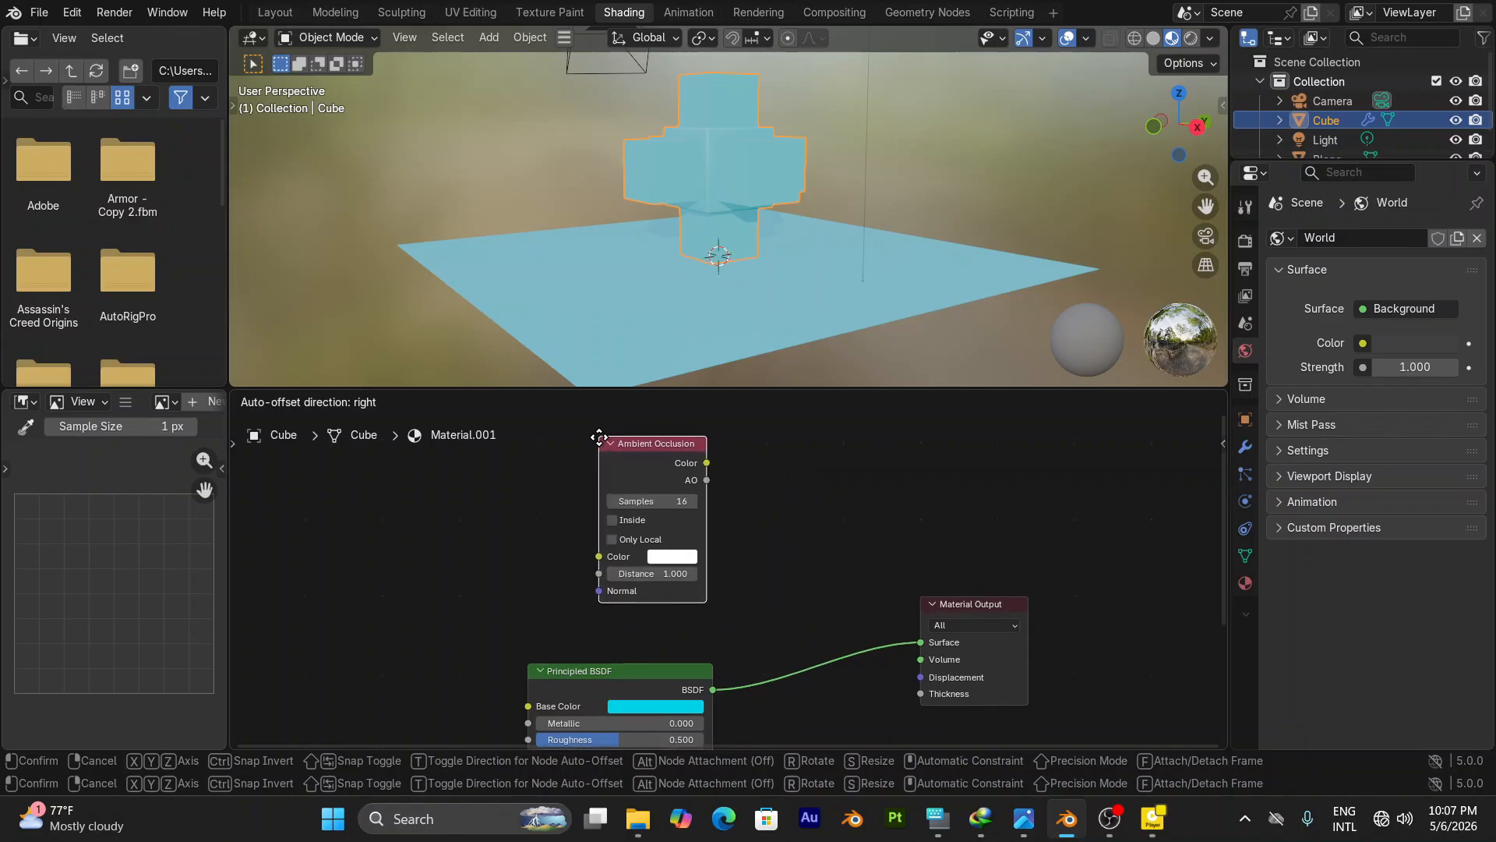
scroll(656, 492, "down", 2)
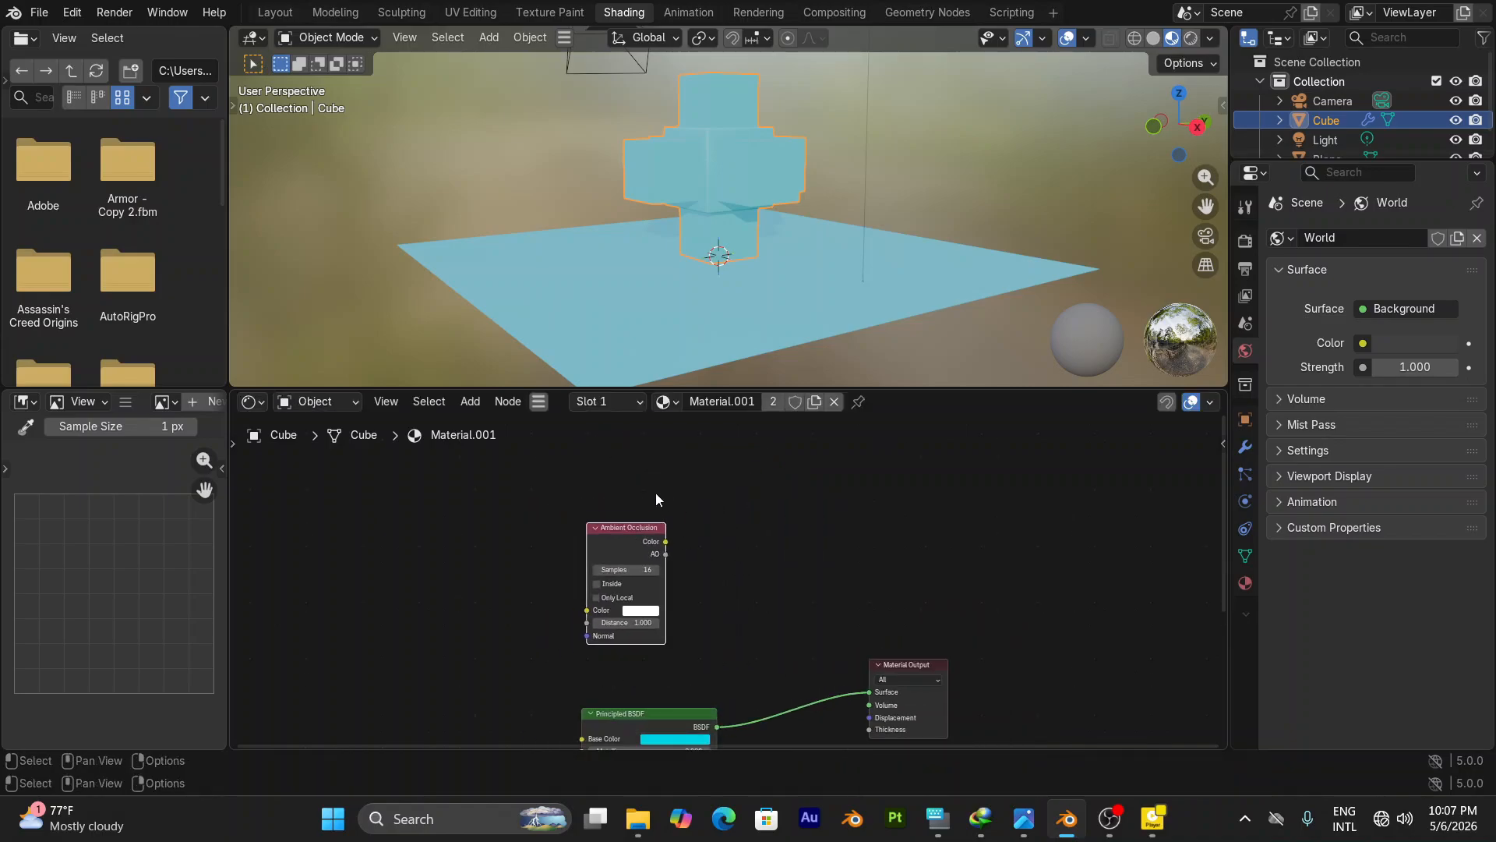
left_click(638, 487)
Step: Add a Color Ramp node beside the Ambient Occlusion node and move the Material Output farther from the other nodes
key("shift+a")
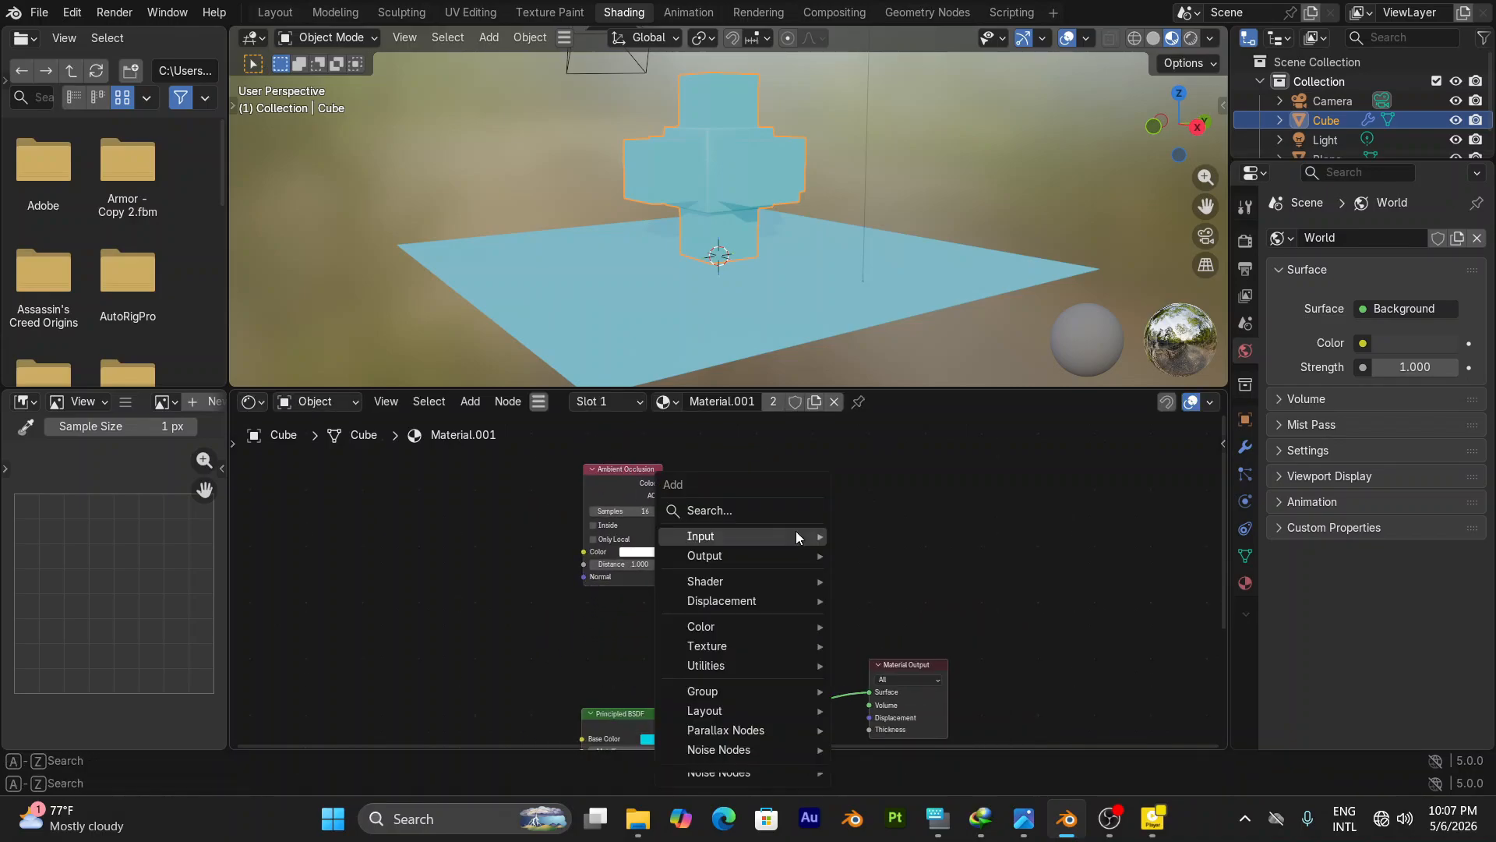
left_click(750, 509)
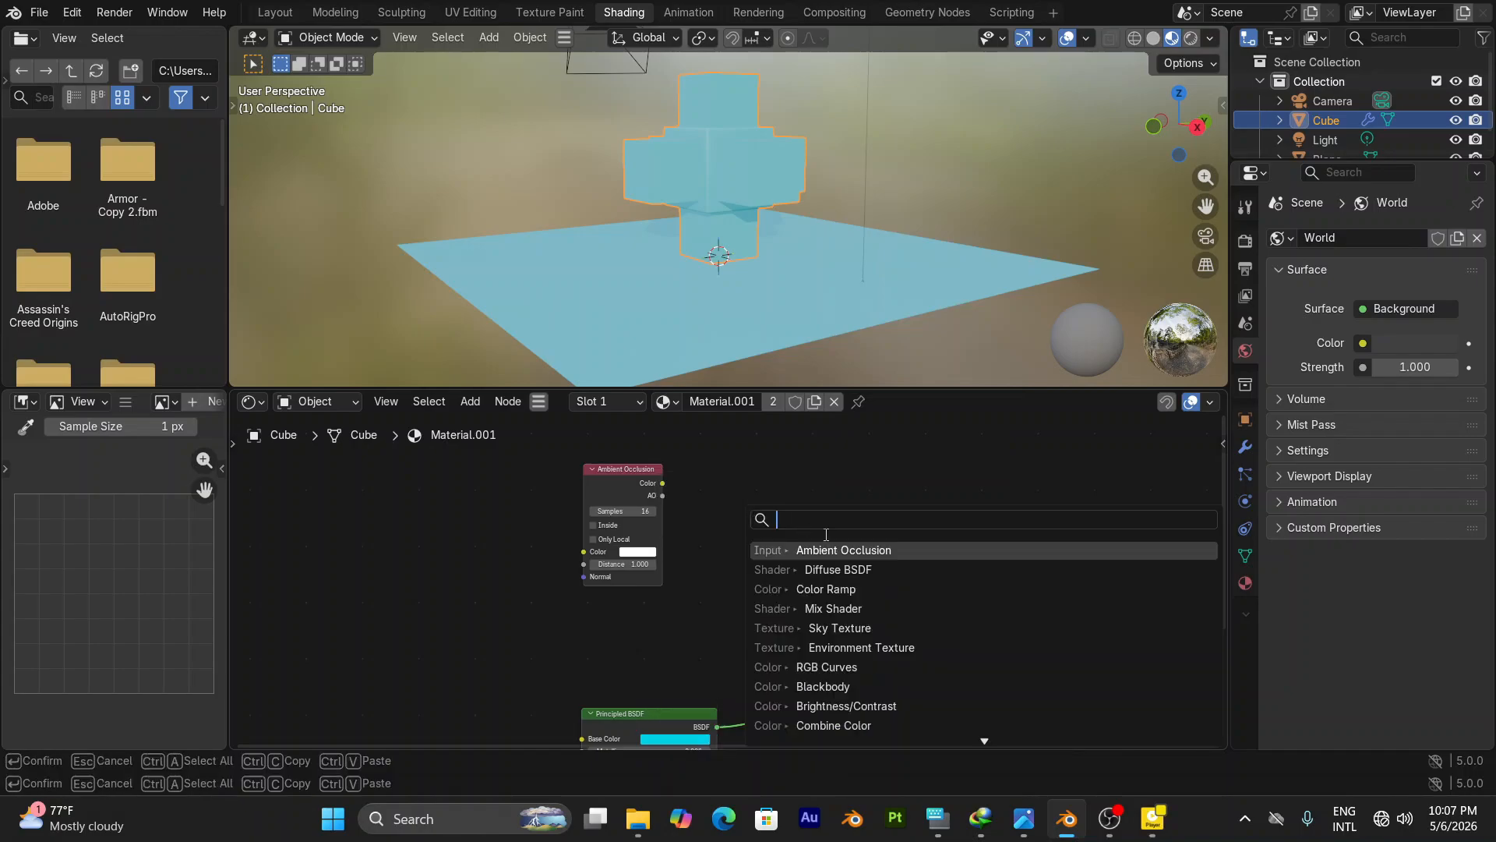
left_click(833, 588)
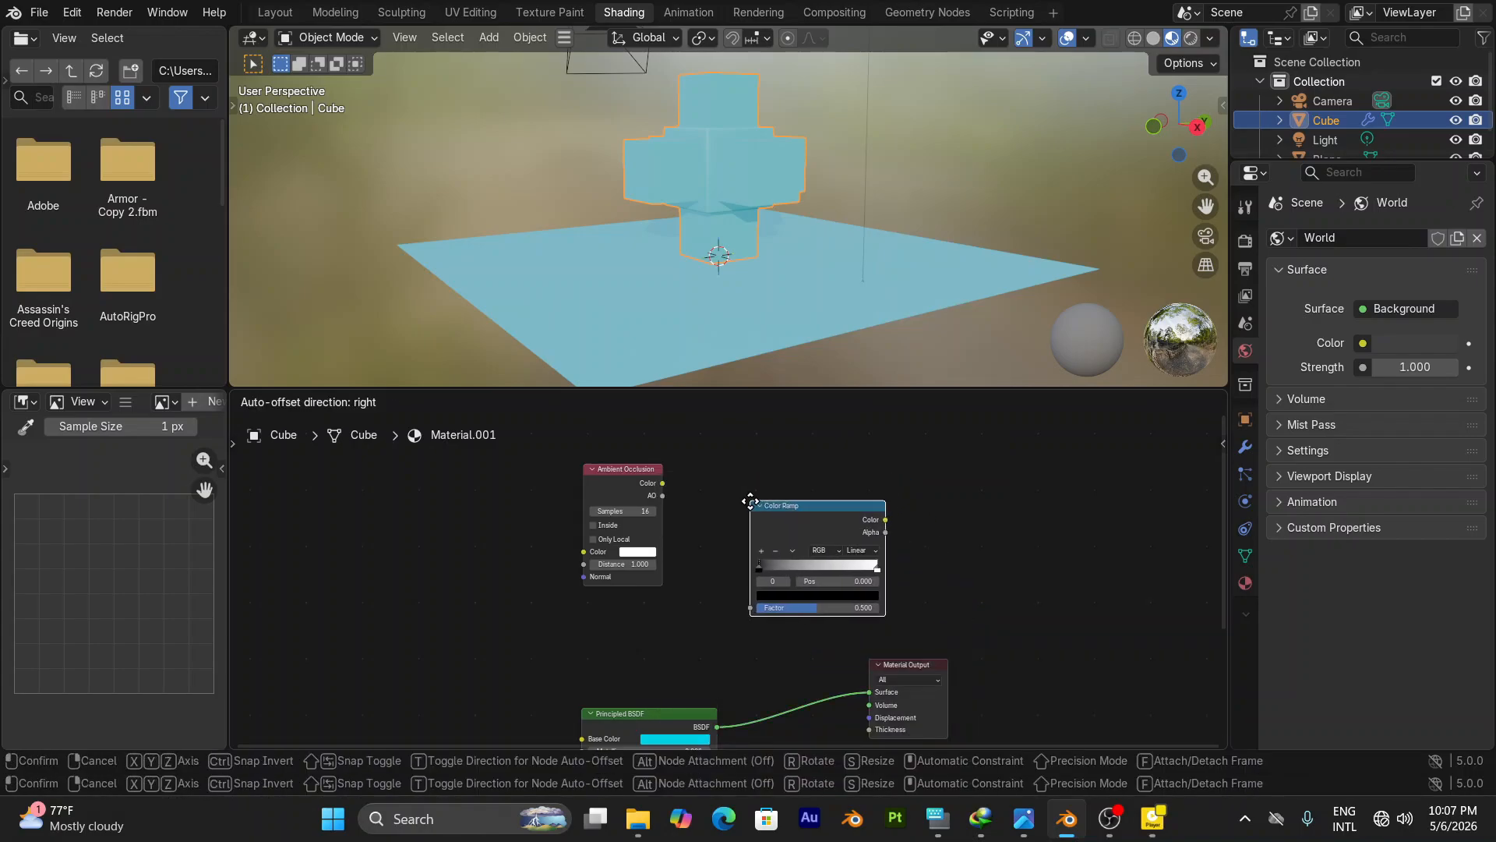
left_click(1052, 667)
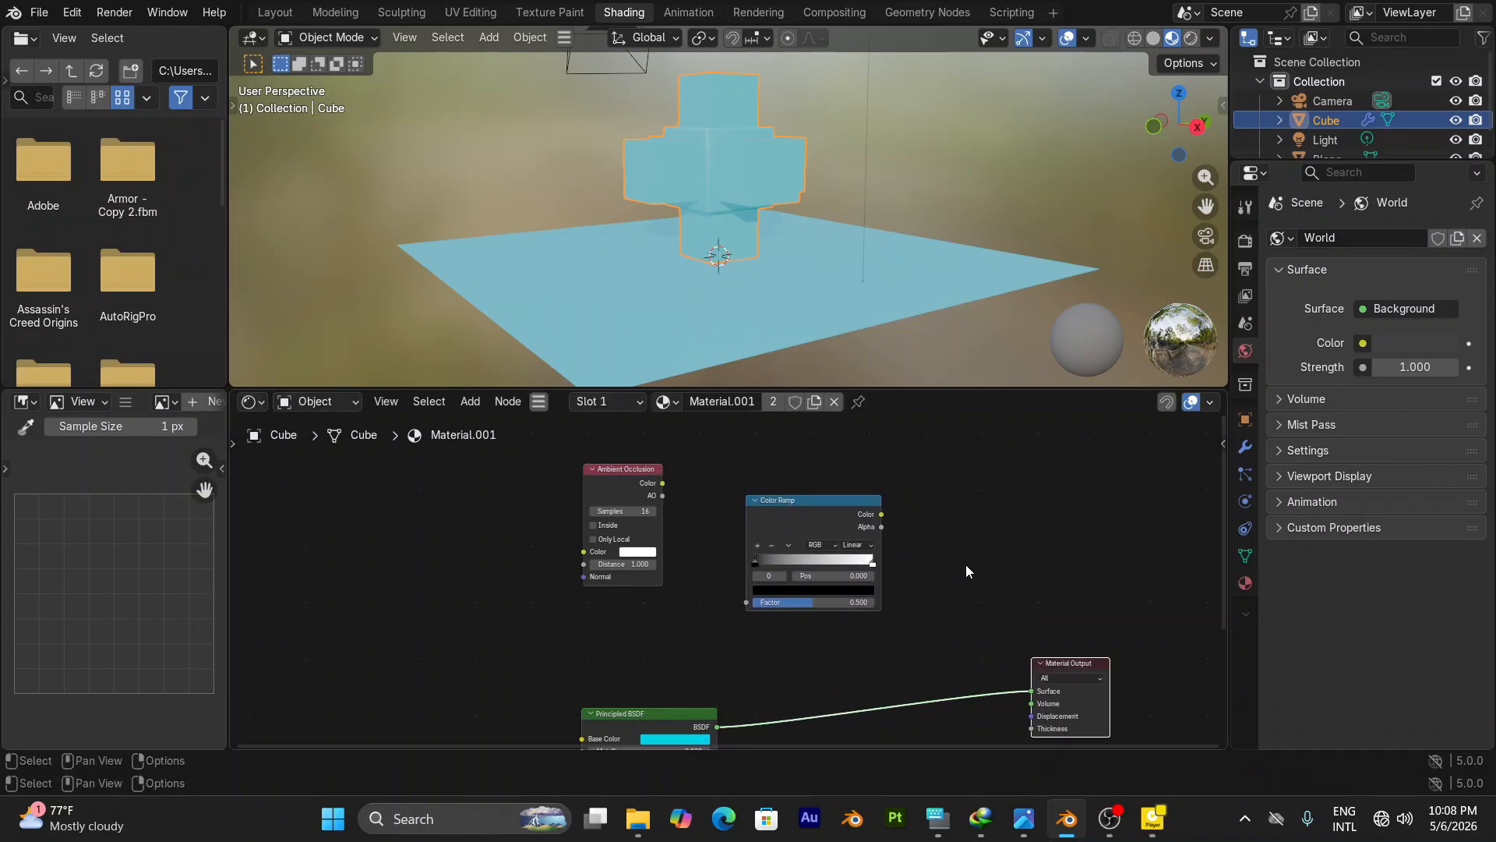
left_click_drag(770, 500, 750, 454)
Step: Add a Diffuse BSDF node directly below the Color Ramp node
key("shift+a")
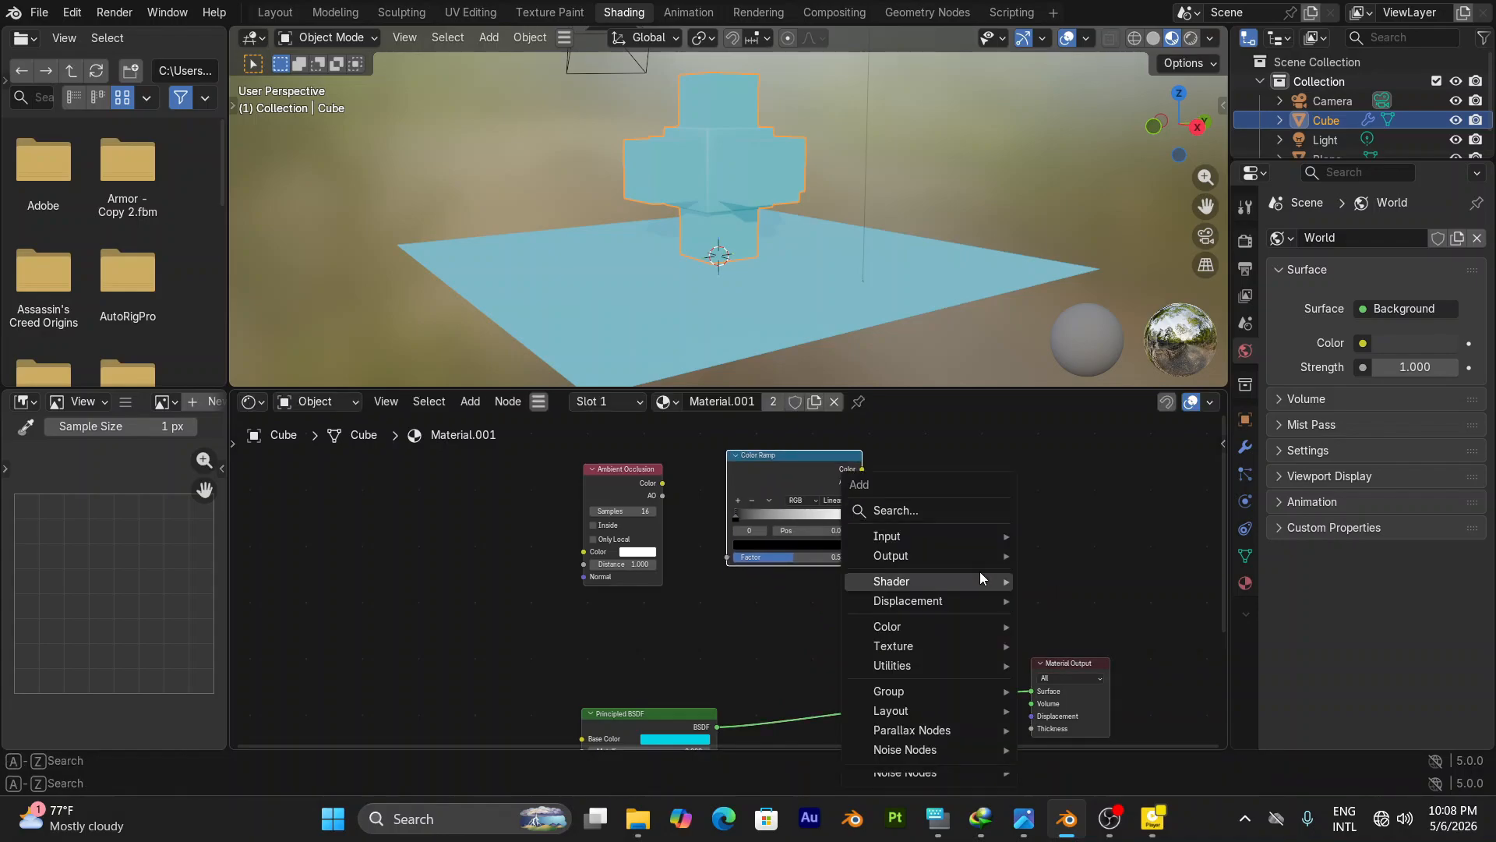
left_click(923, 516)
type("di")
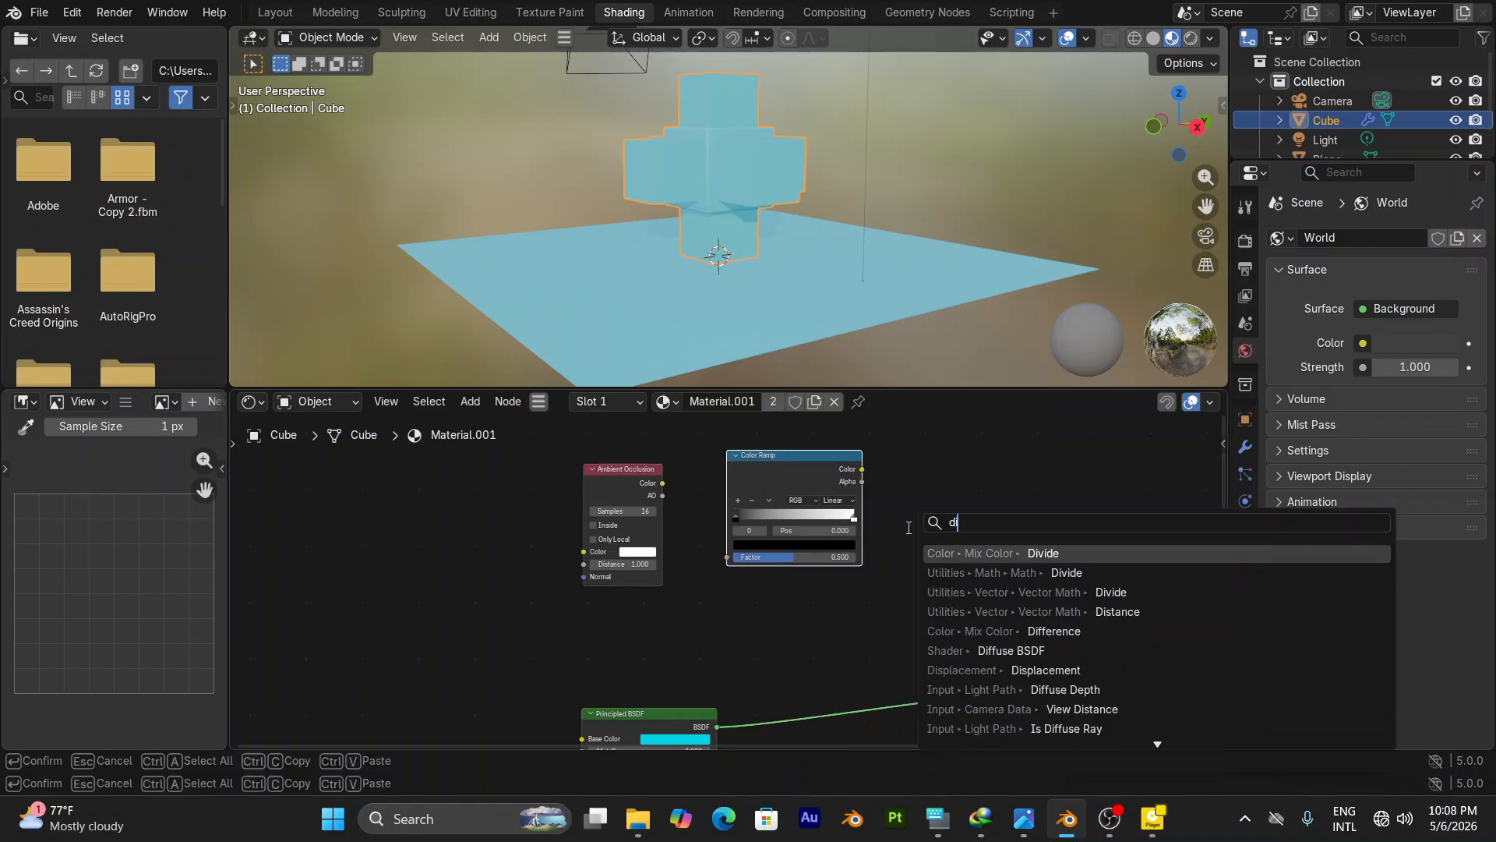
left_click(1025, 650)
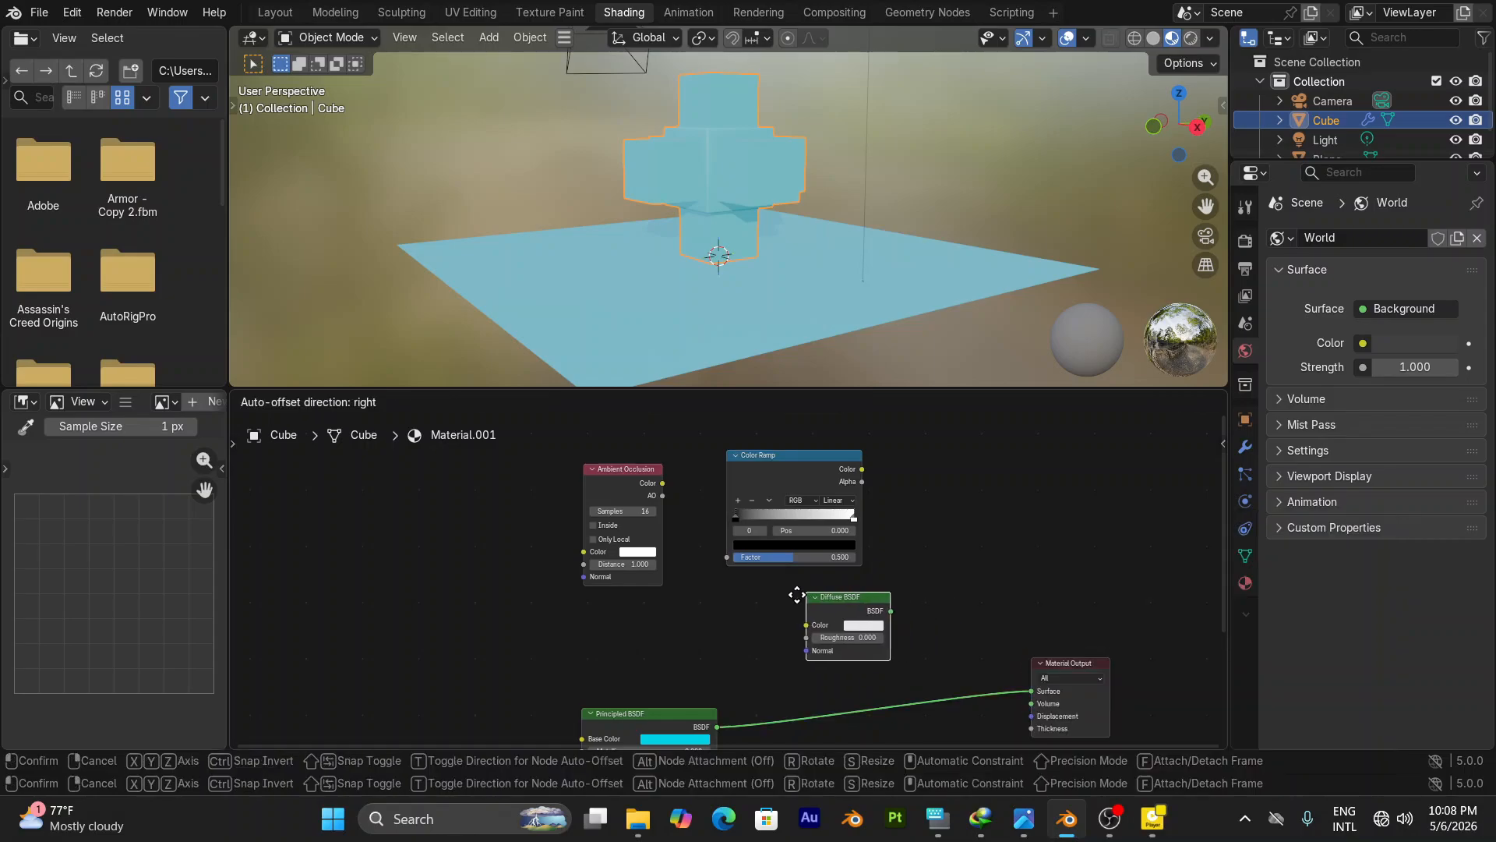
left_click(725, 587)
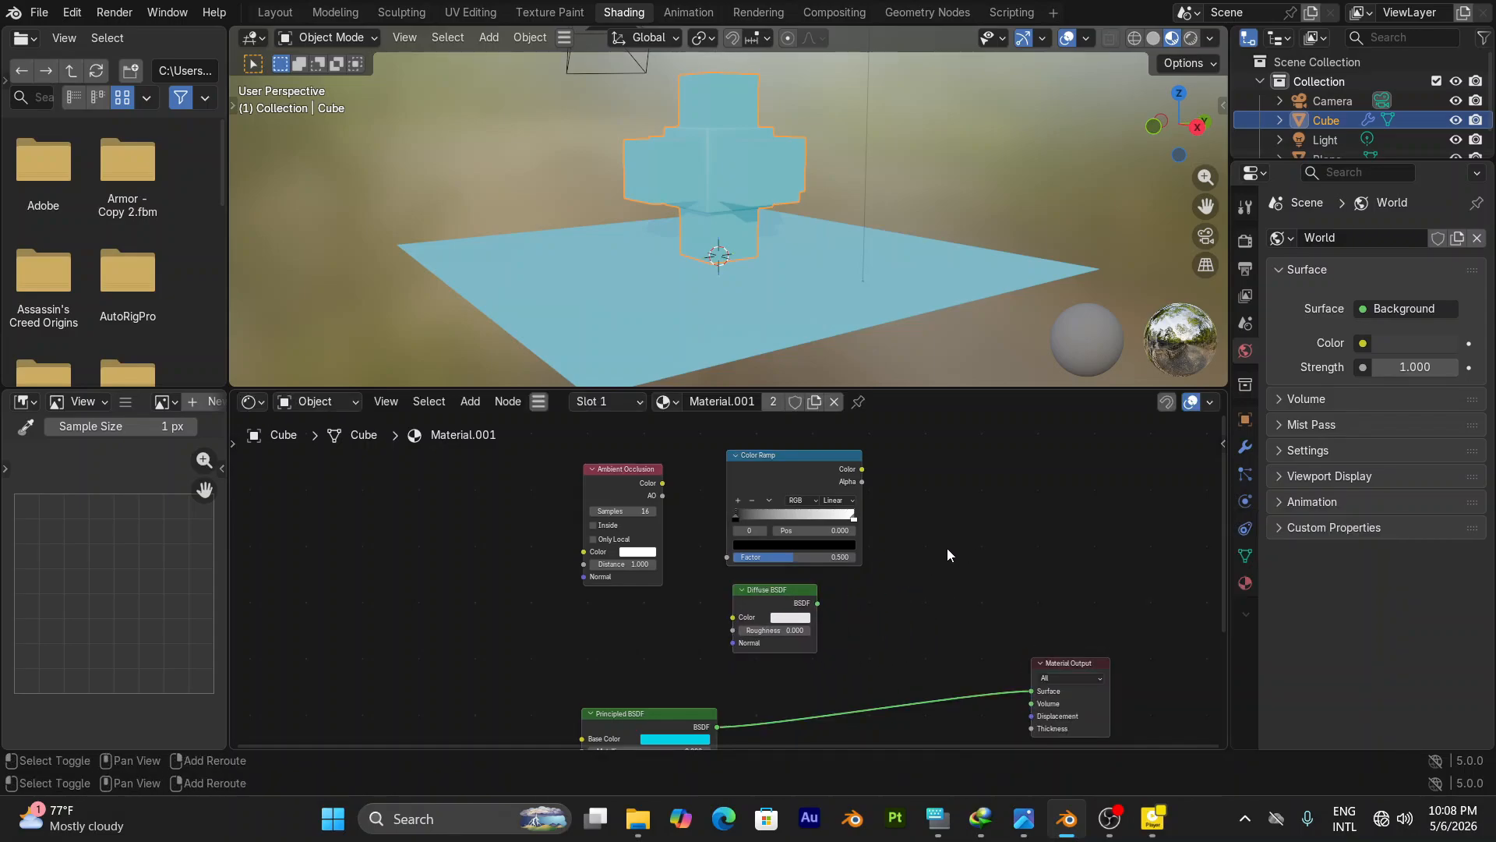
Step: Add a Mix Shader node between the Color Ramp and the Material Output
key("shift+a")
left_click(916, 511)
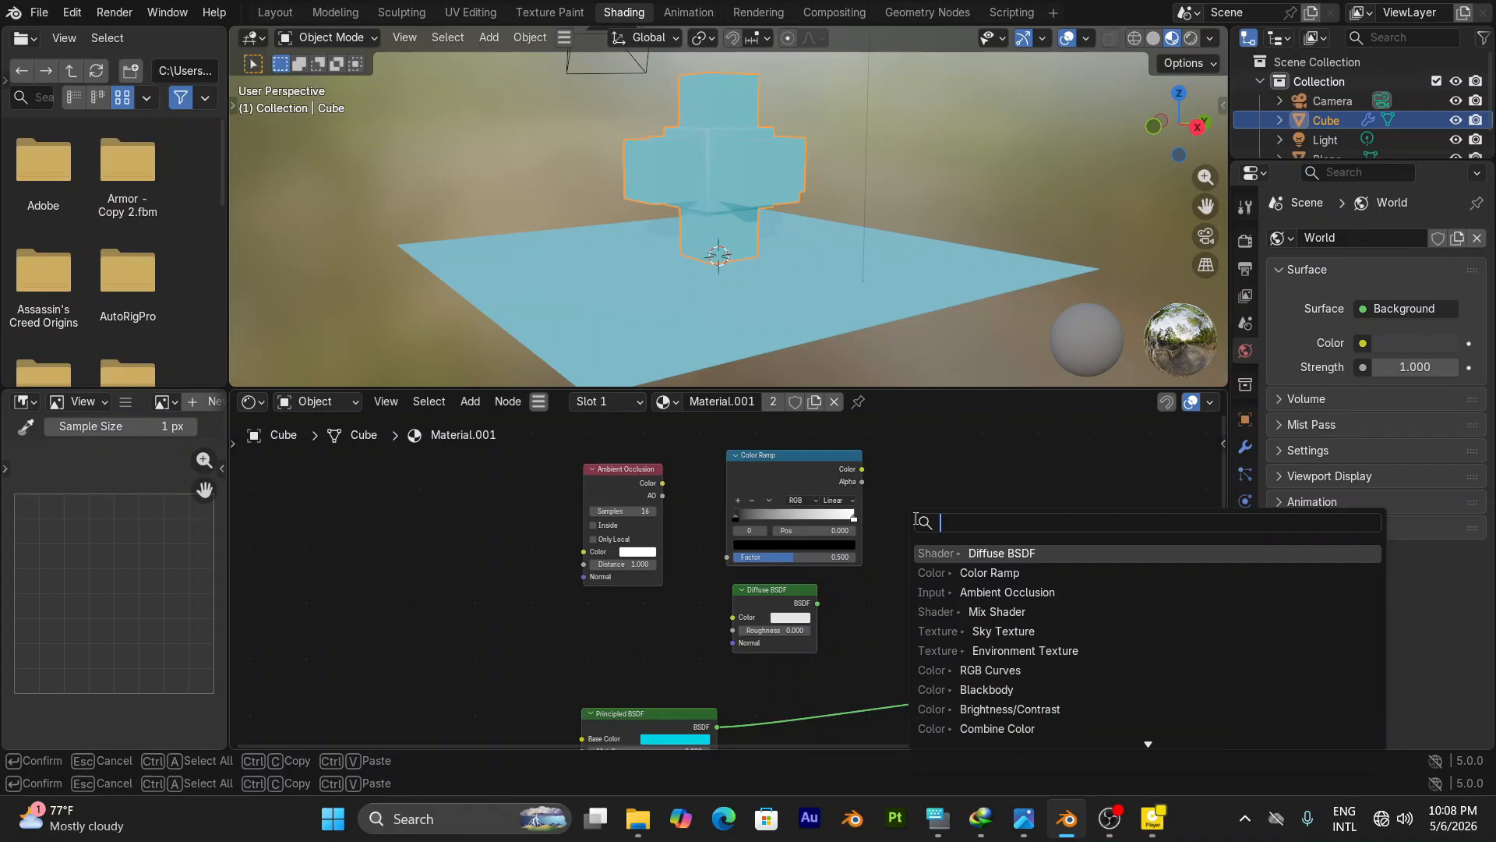
type("mi")
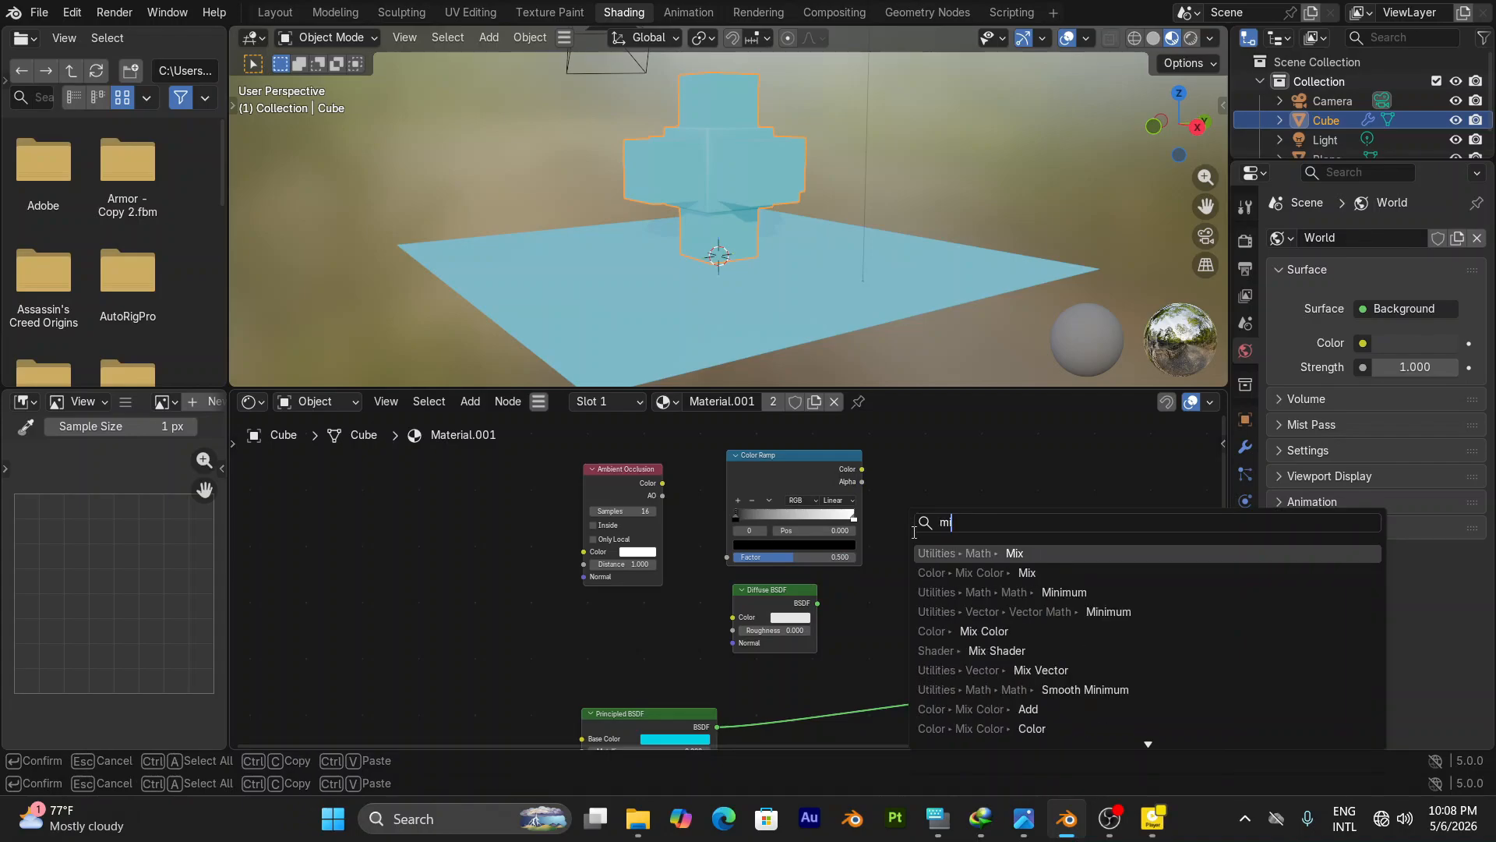
key("Down")
key("Down")
key("Down")
key("Down")
key("Down")
key("Return")
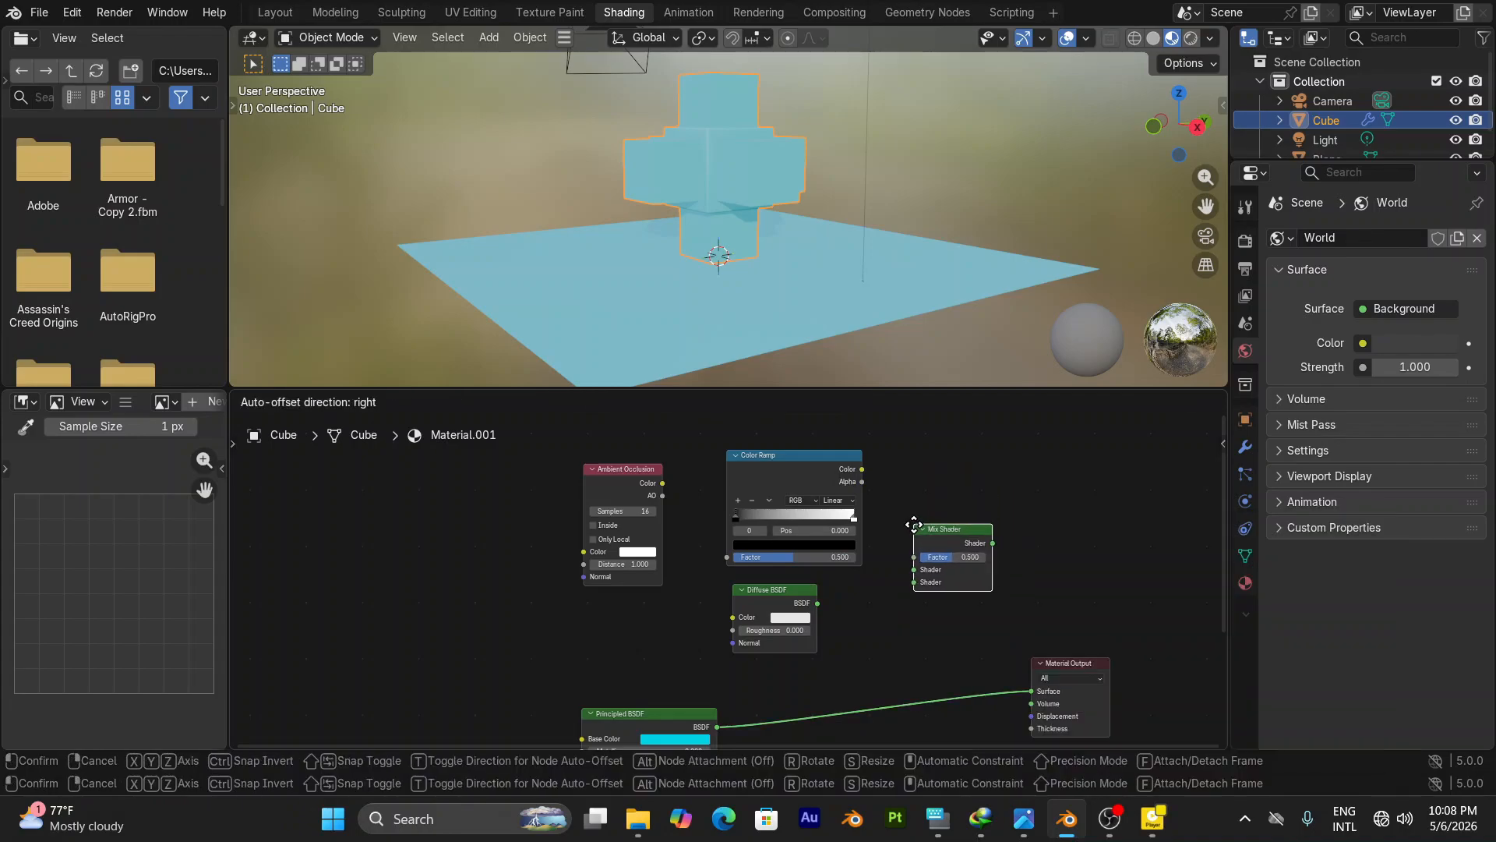
left_click(911, 544)
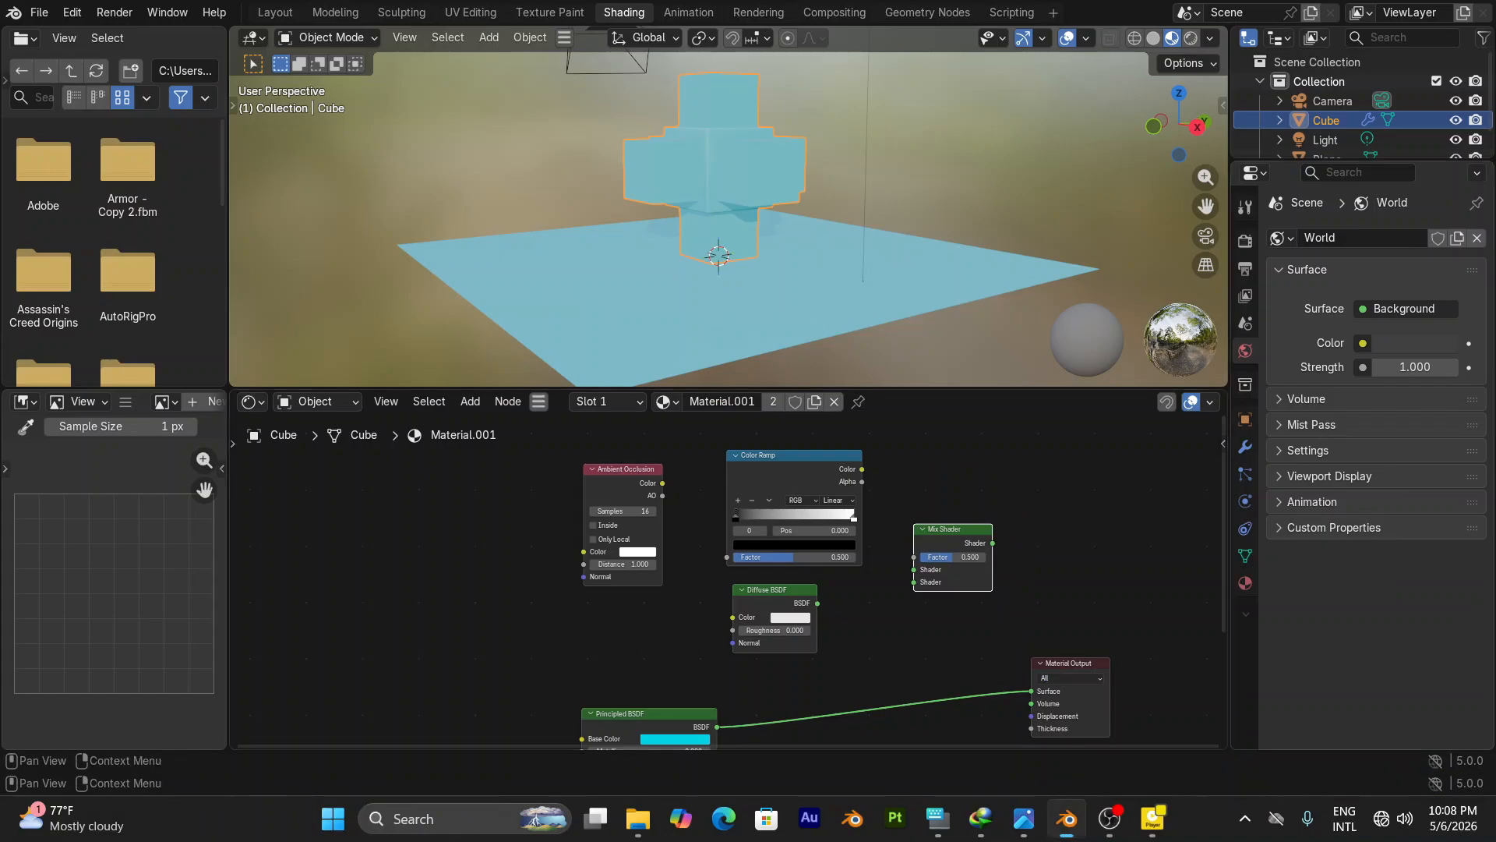
Step: Feed the Mix Shader with Color Ramp Color as Factor, Diffuse BSDF as first Shader and Principled BSDF, detached from Material Output, as second
left_click_drag(1103, 662, 1199, 560)
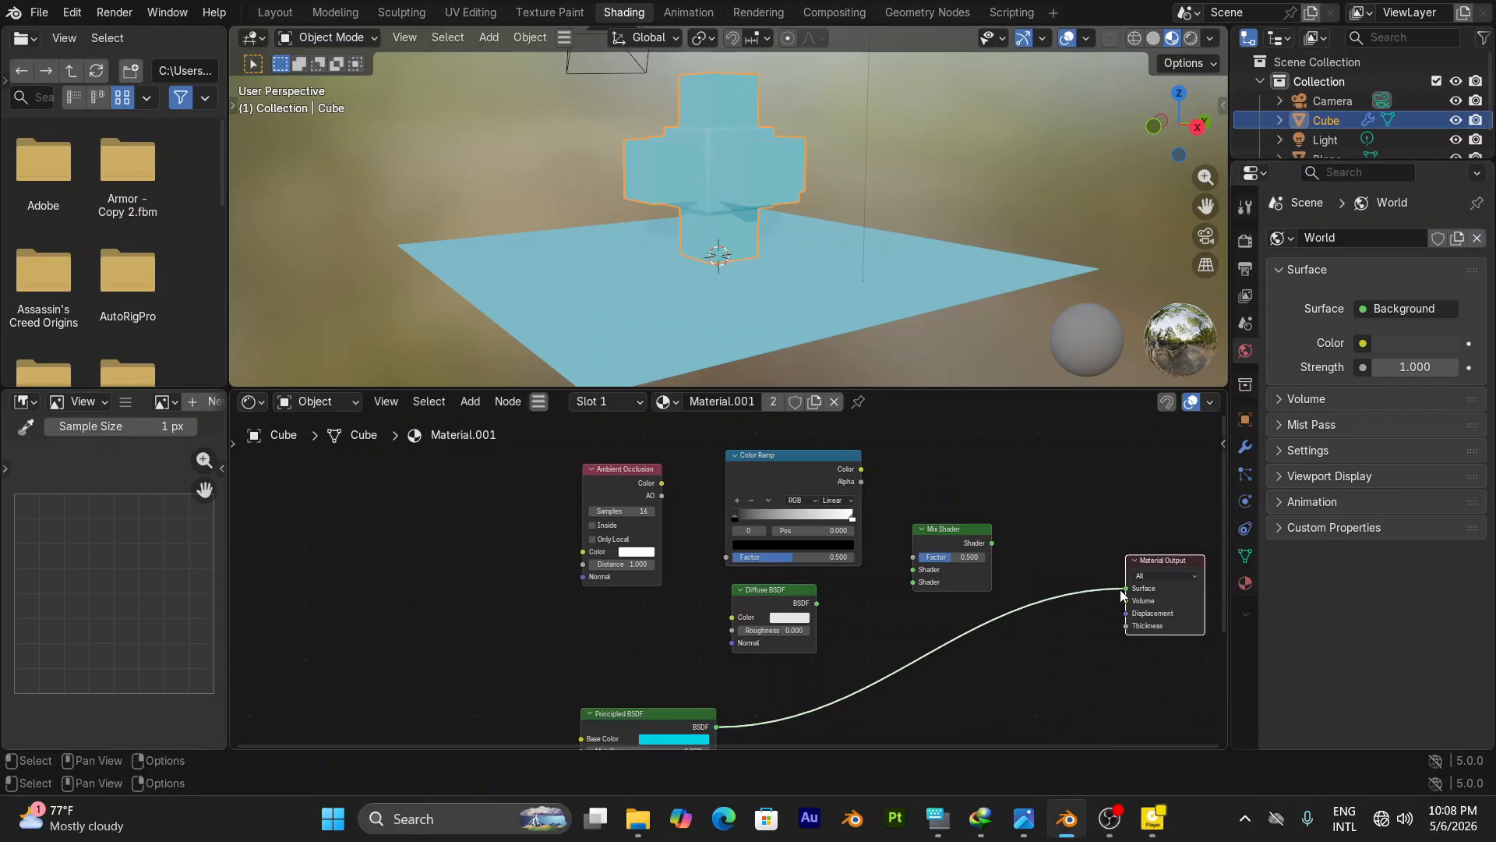
left_click_drag(1126, 590, 921, 583)
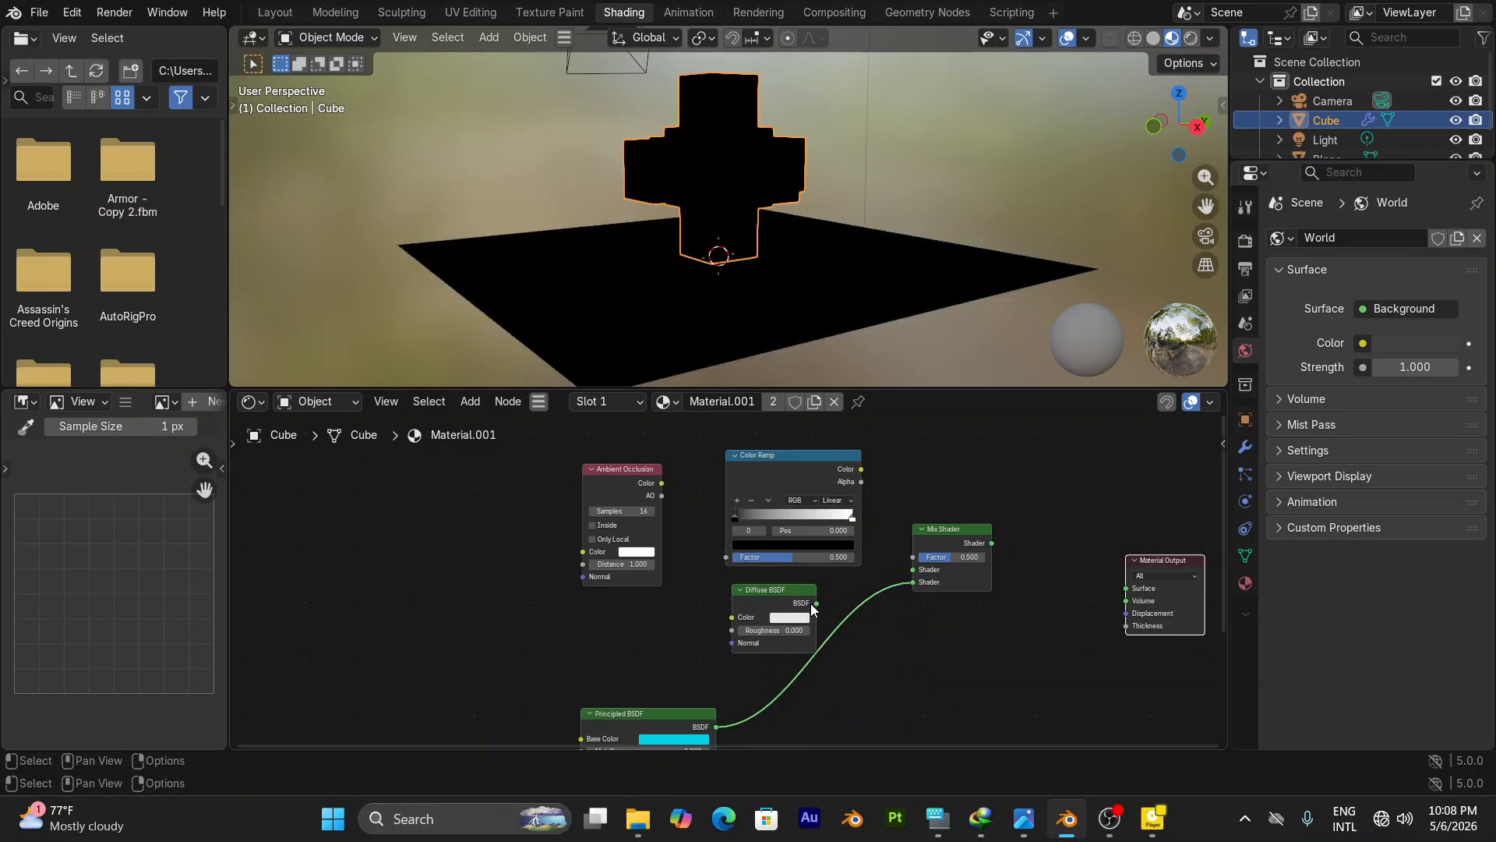
left_click_drag(817, 604, 922, 571)
left_click_drag(860, 470, 994, 520)
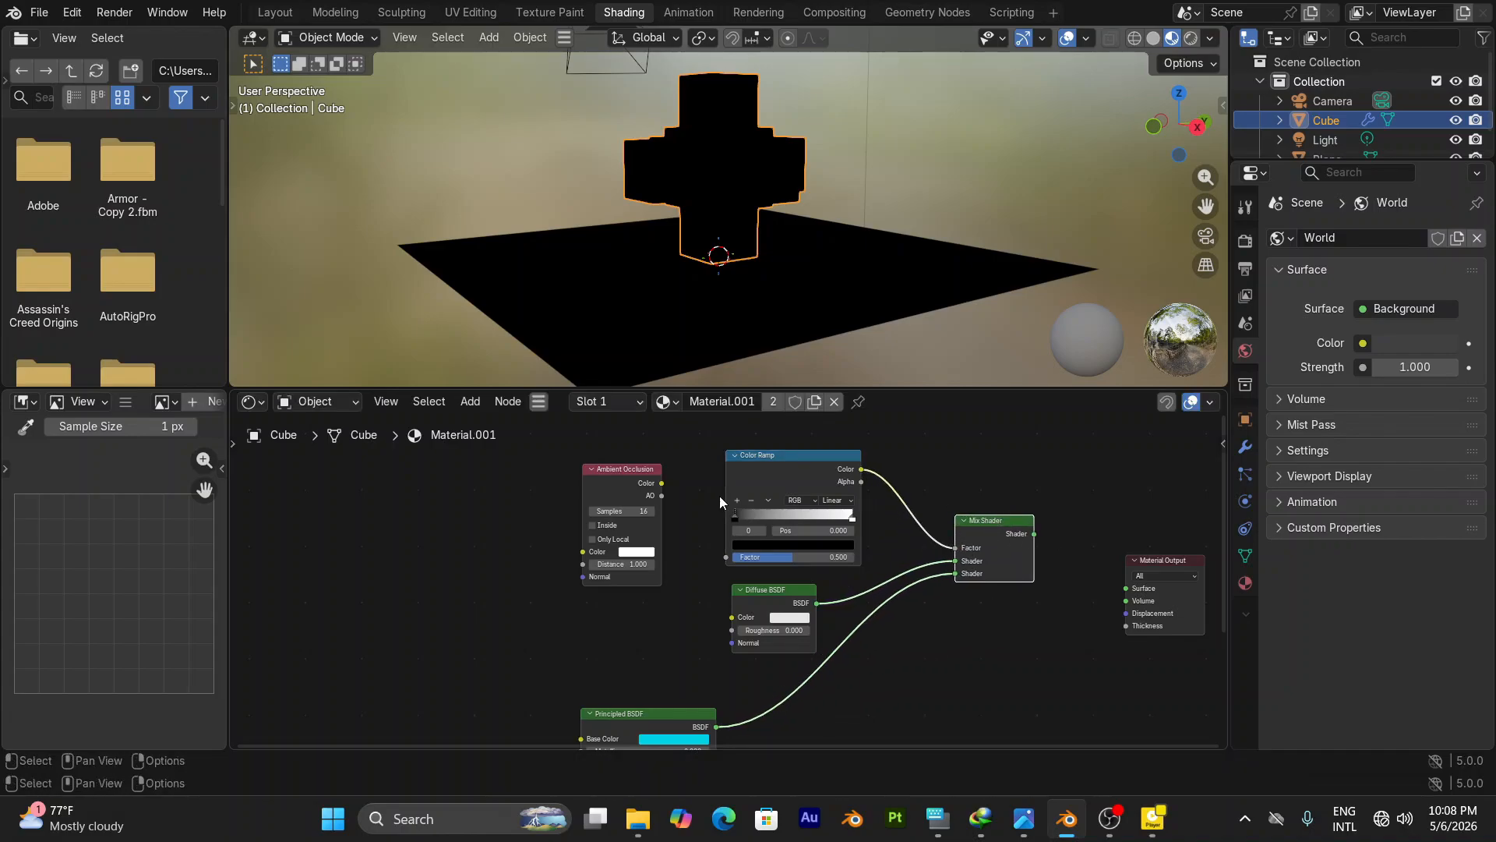
Step: Connect Ambient Occlusion Color to the Color Ramp Factor and the Mix Shader output to the Material Output Surface
left_click_drag(661, 483, 728, 554)
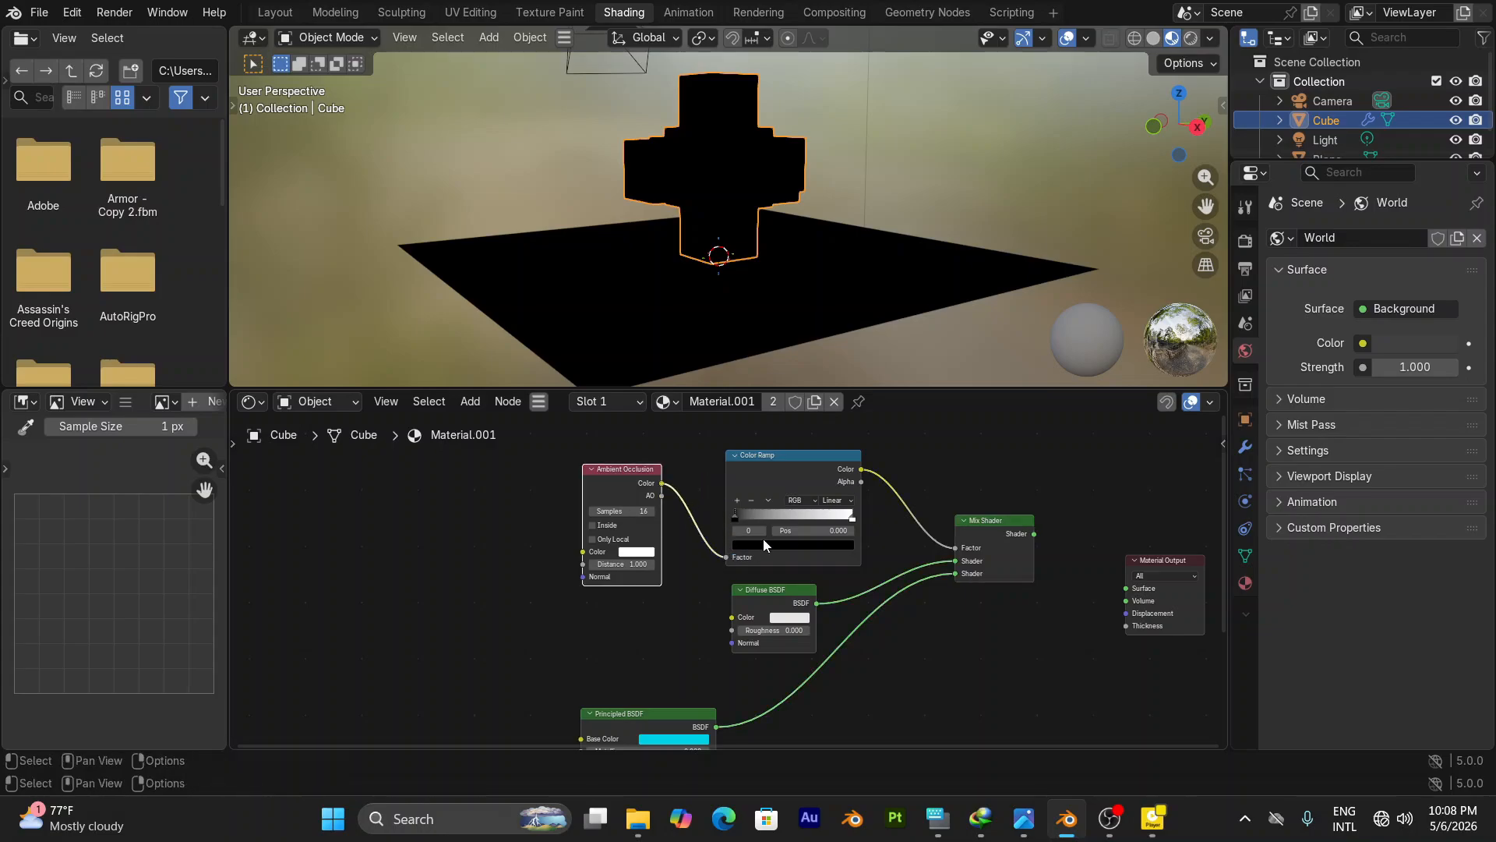
middle_click_drag(1010, 505, 883, 489)
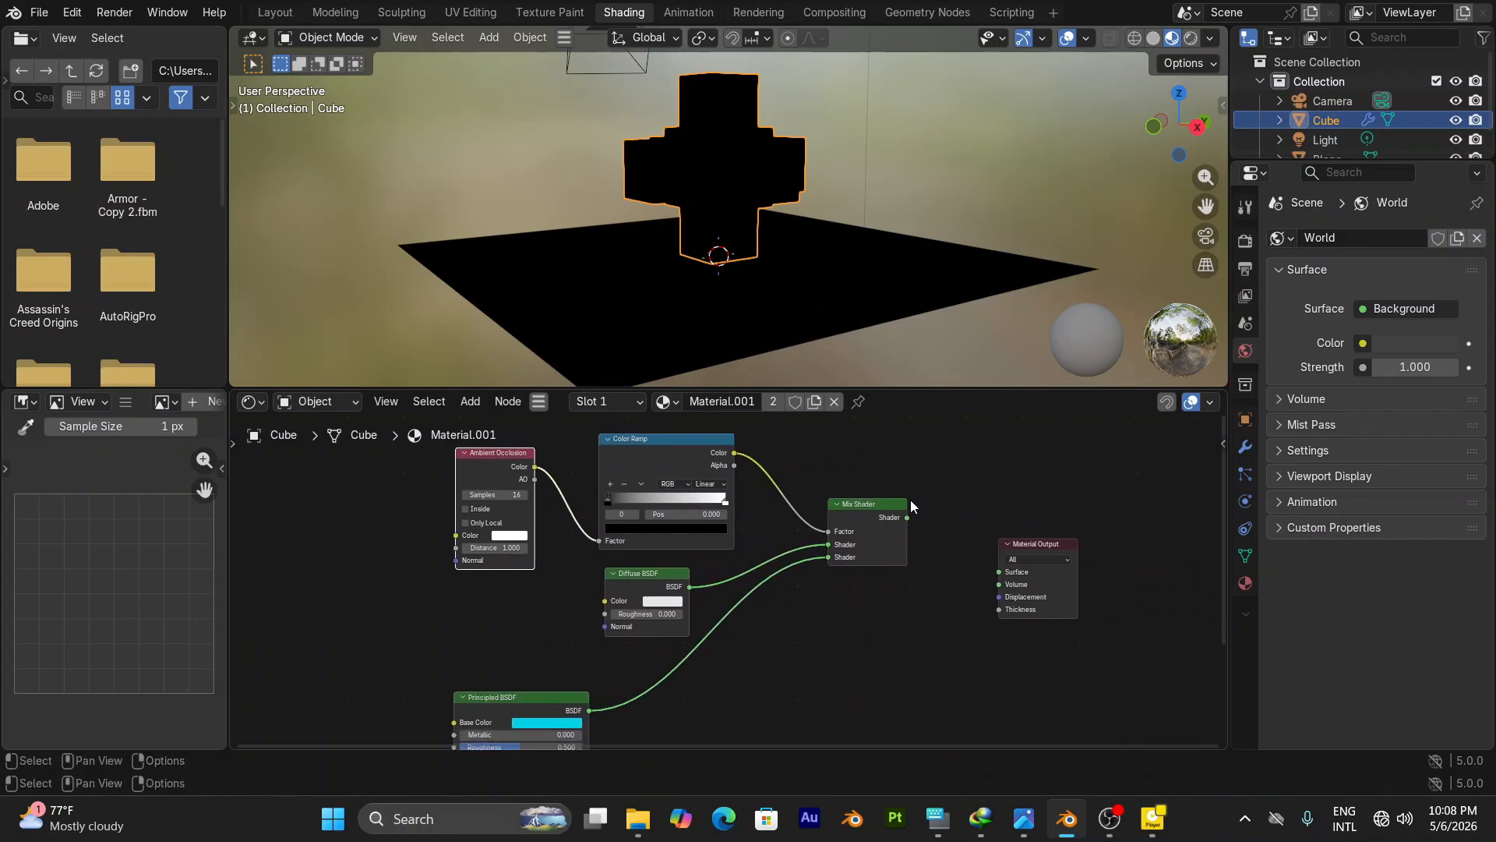
left_click_drag(904, 515, 988, 564)
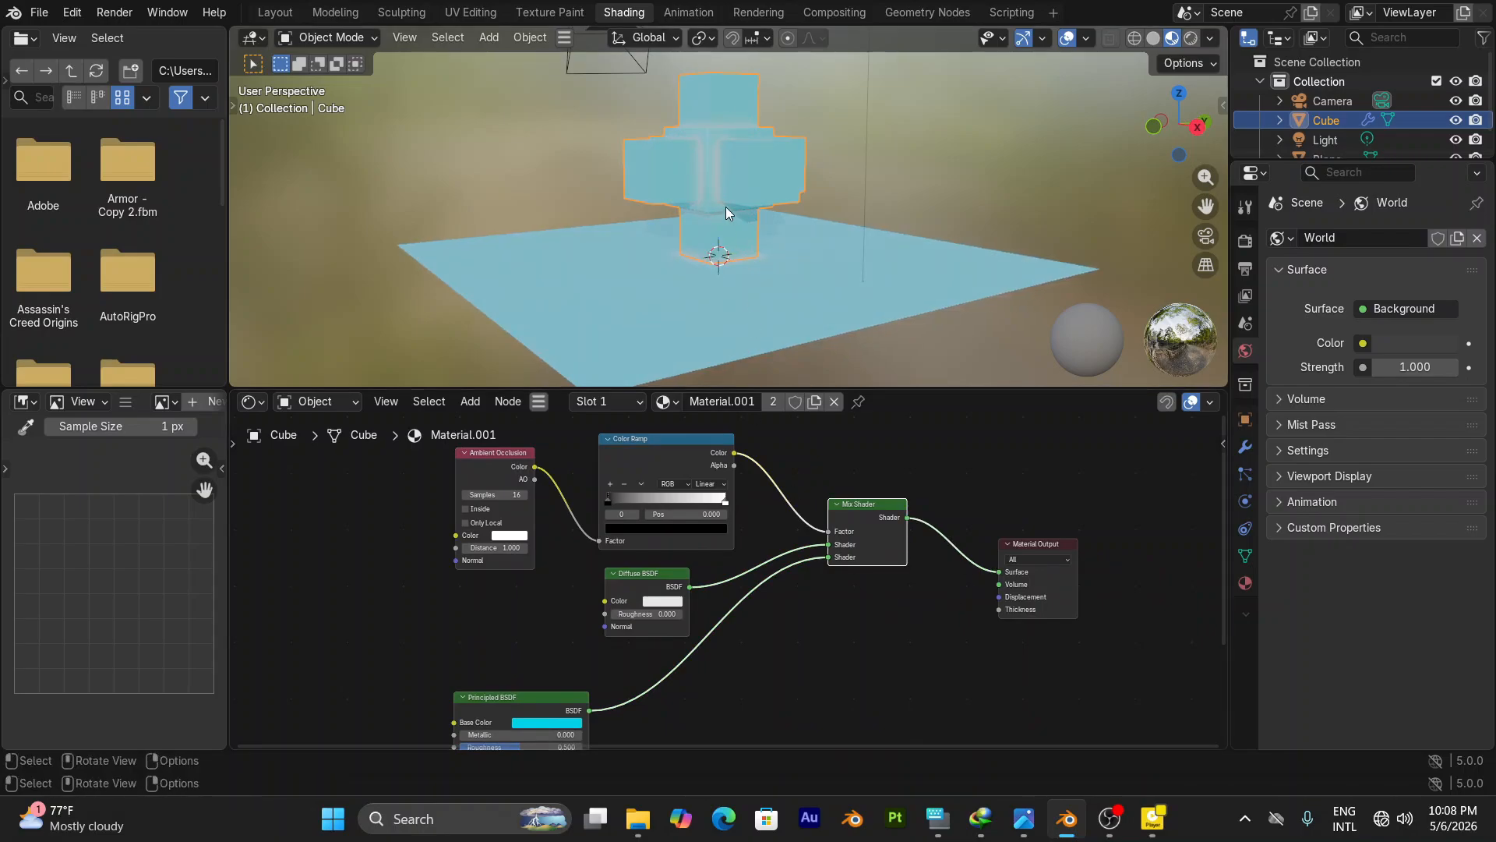
Step: Examine the ambient occlusion shading in the cube's inner corners and along its contact with the plane
scroll(726, 208, "up", 5)
middle_click_drag(774, 199, 797, 158)
middle_click_drag(793, 257, 718, 197)
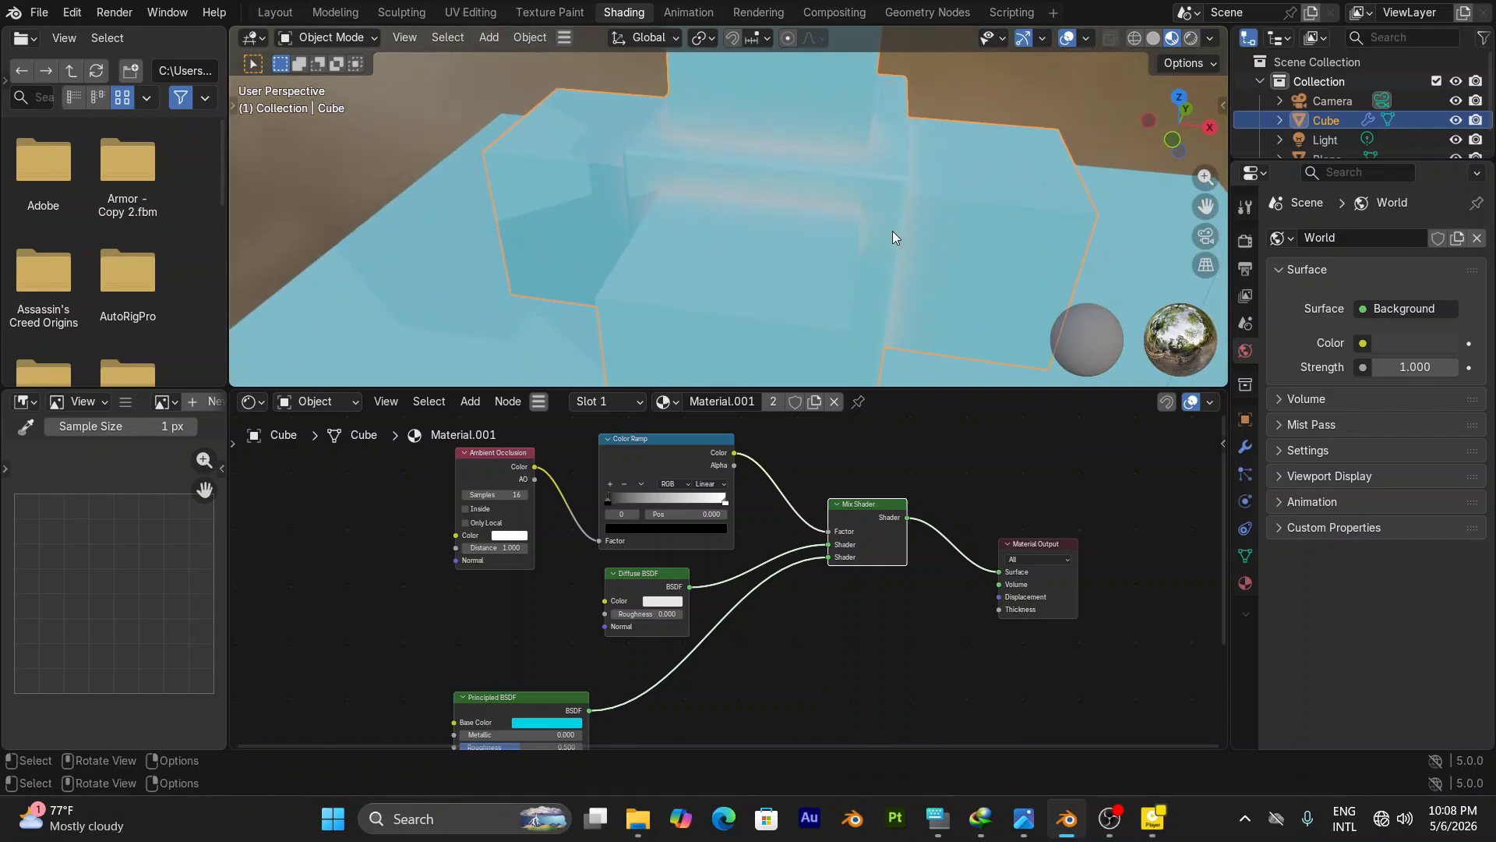
middle_click_drag(893, 236, 792, 215)
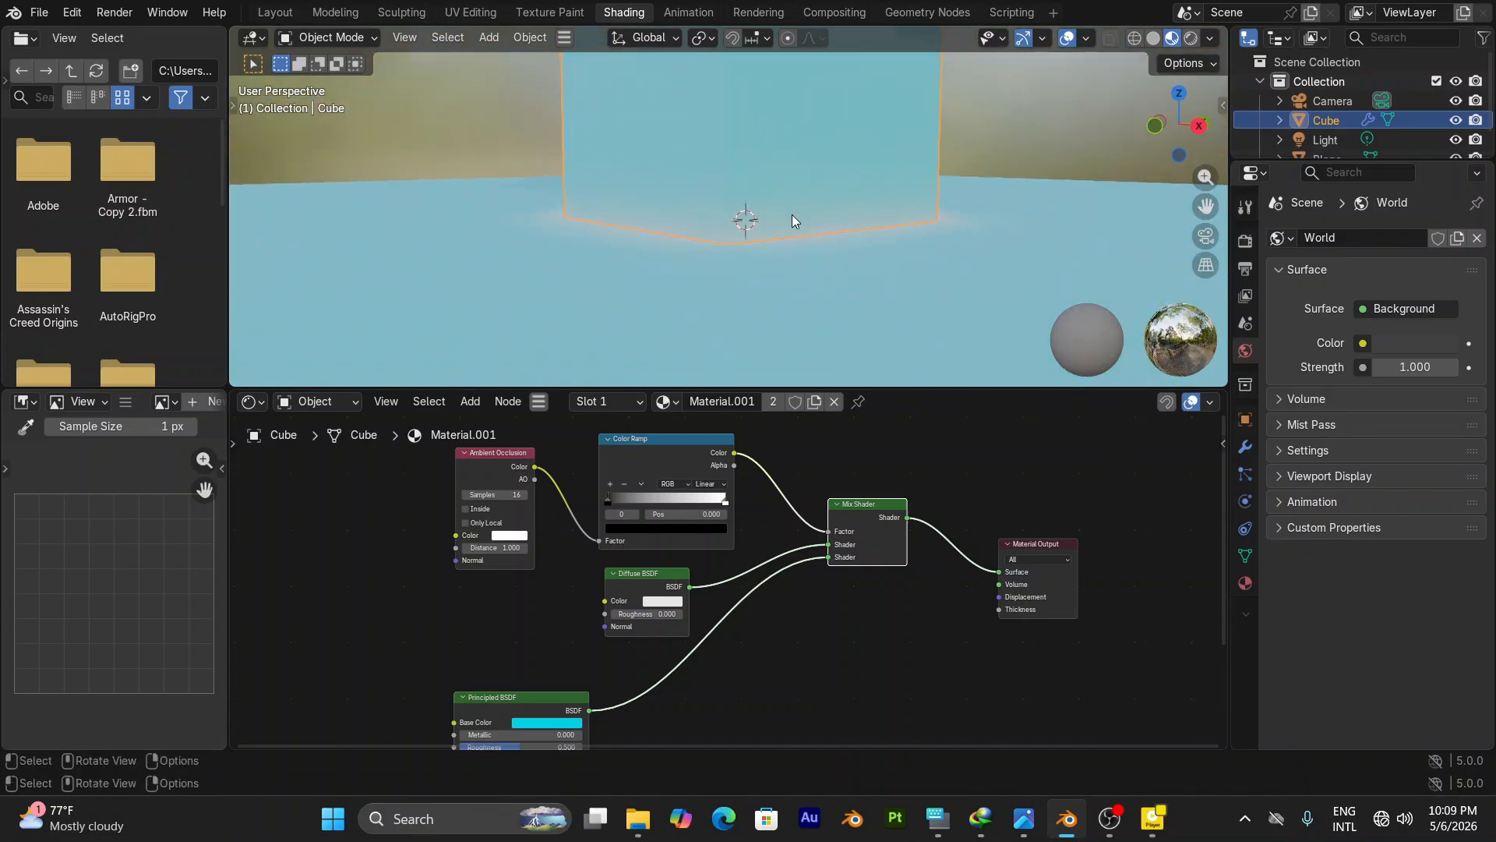
left_click(802, 276)
scroll(733, 253, "up", 2)
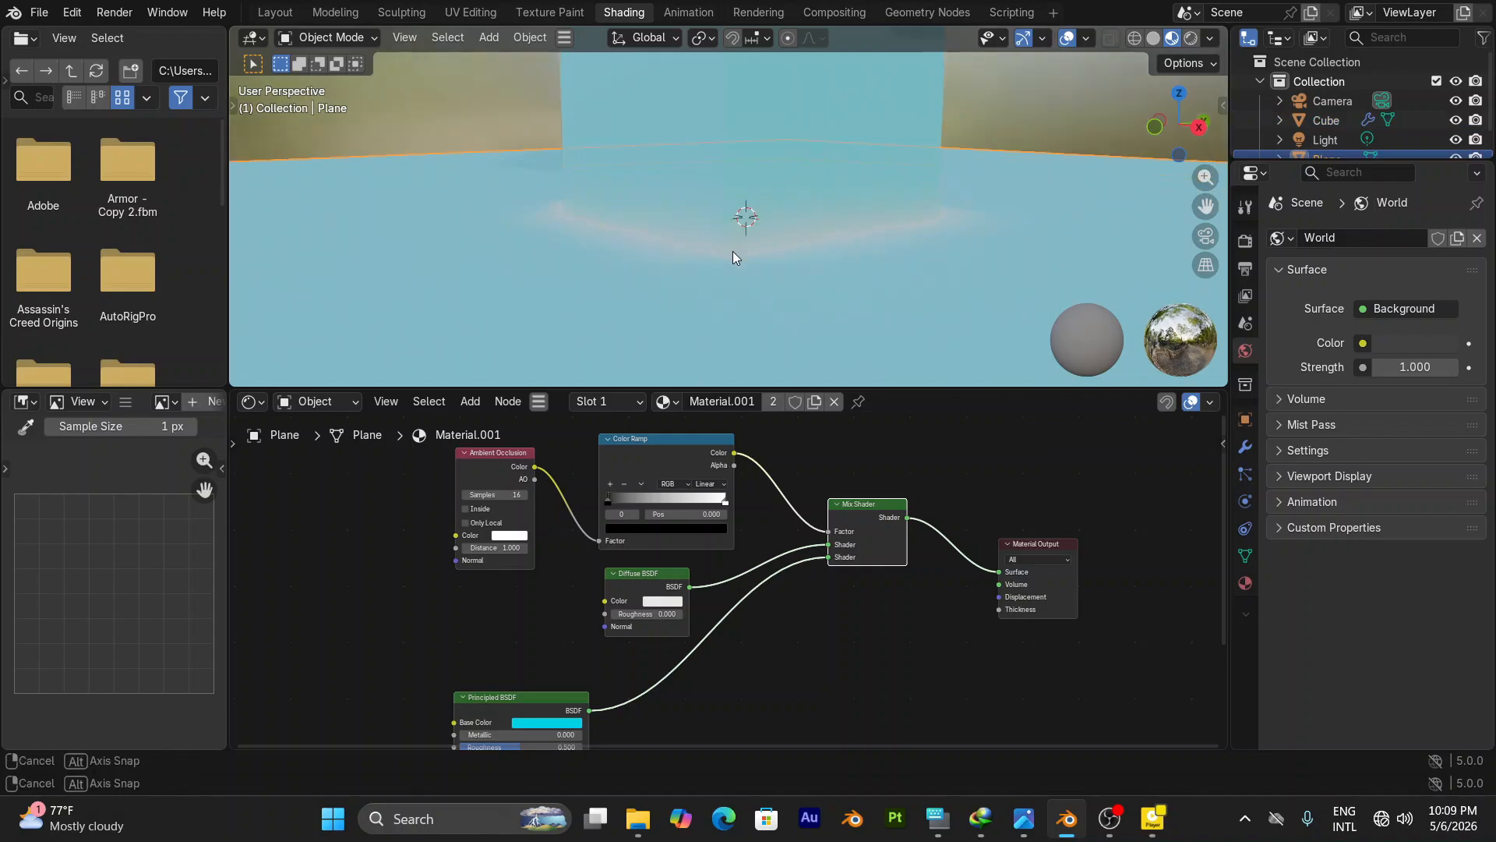
left_click(743, 173)
scroll(740, 175, "down", 4)
middle_click_drag(740, 175, 832, 278)
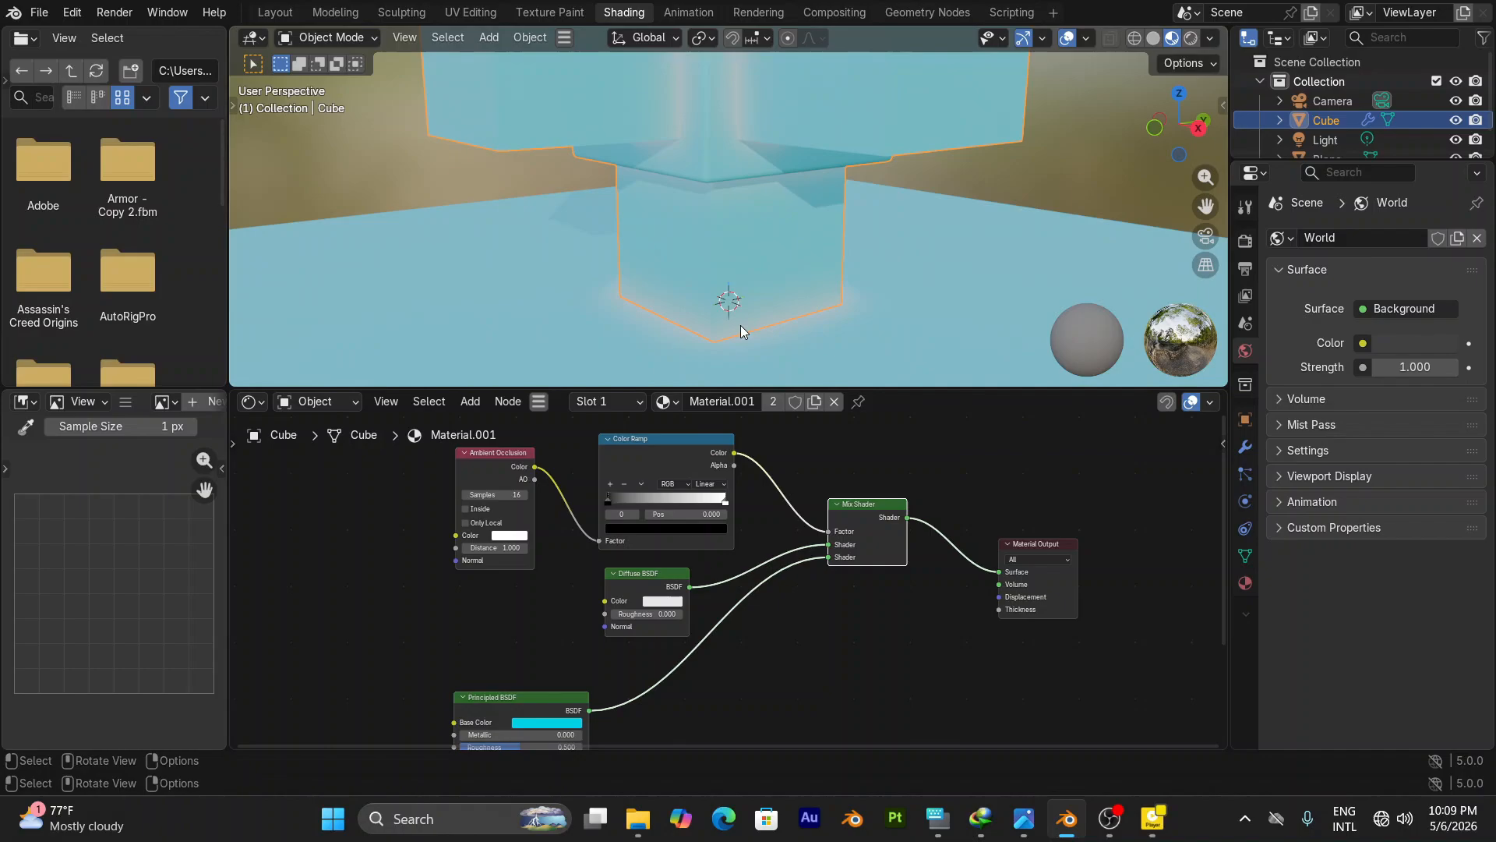
Step: Try a fully saturated orange (E76D00FF) as the Diffuse BSDF color and check it along the cube's corners and base
left_click(653, 603)
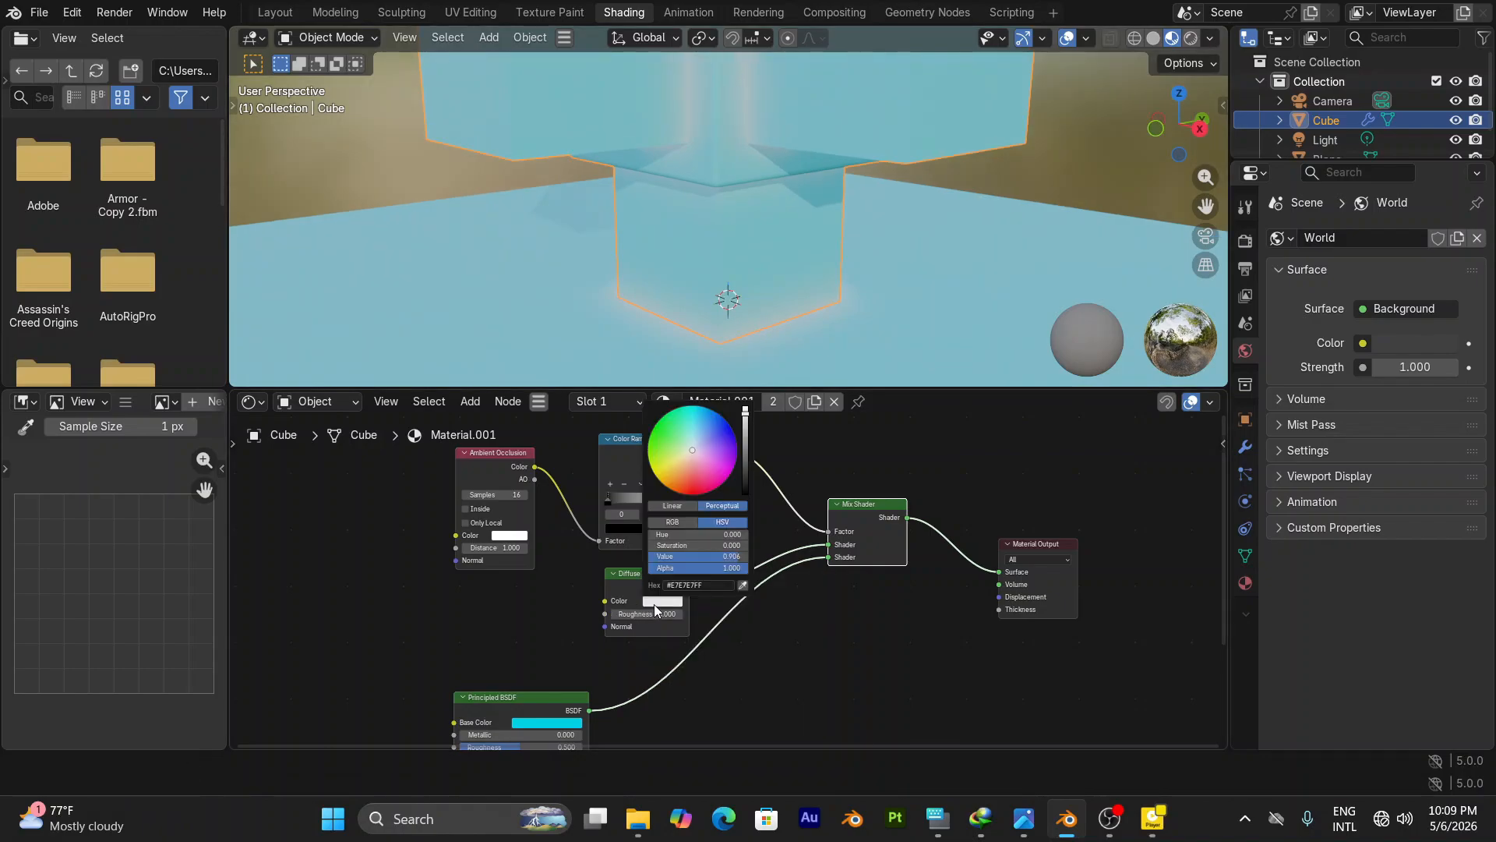
left_click(670, 488)
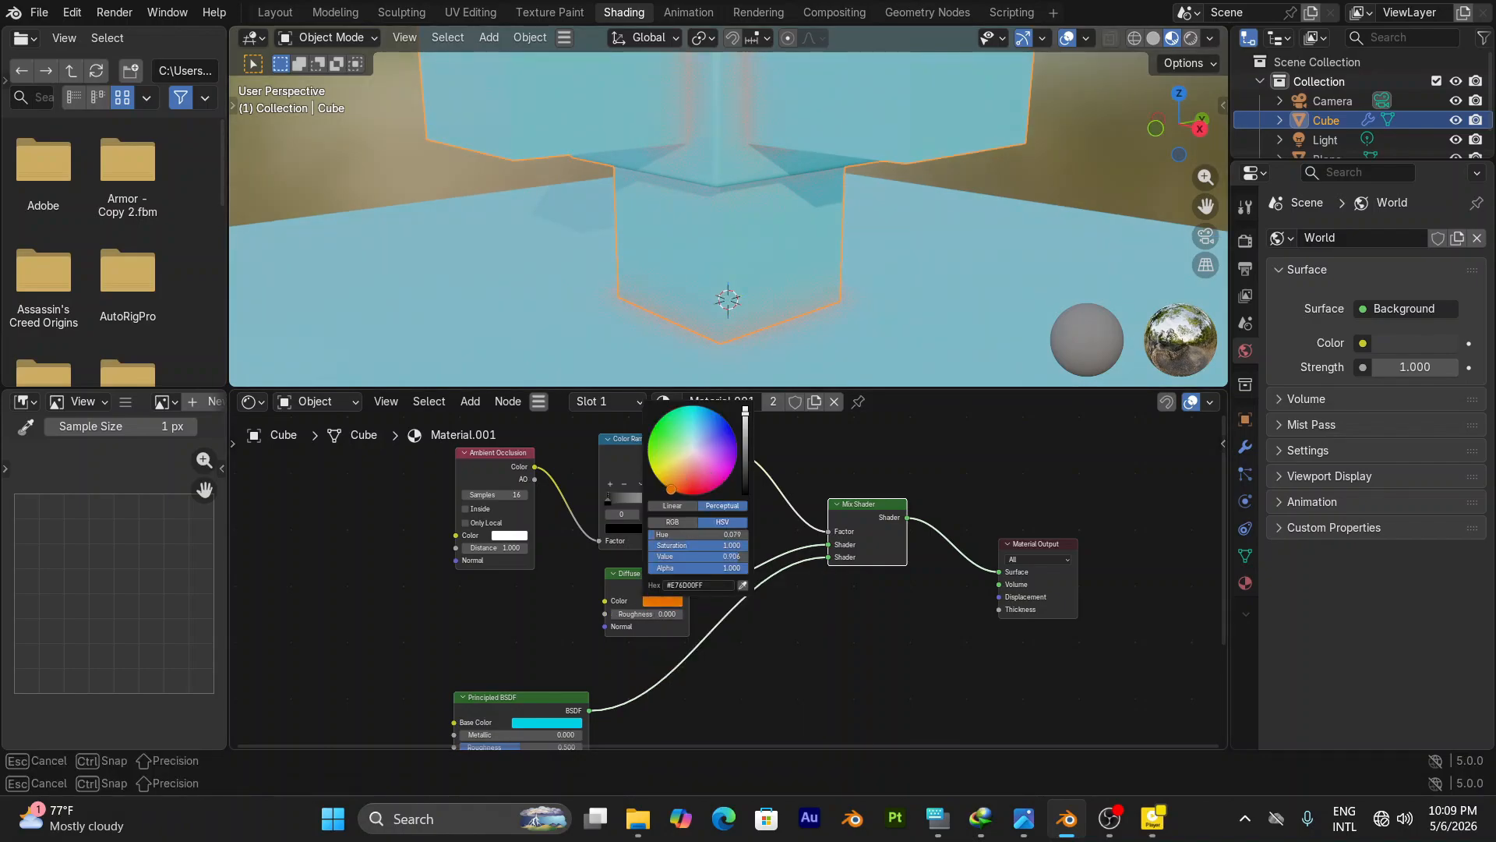
scroll(820, 221, "down", 5)
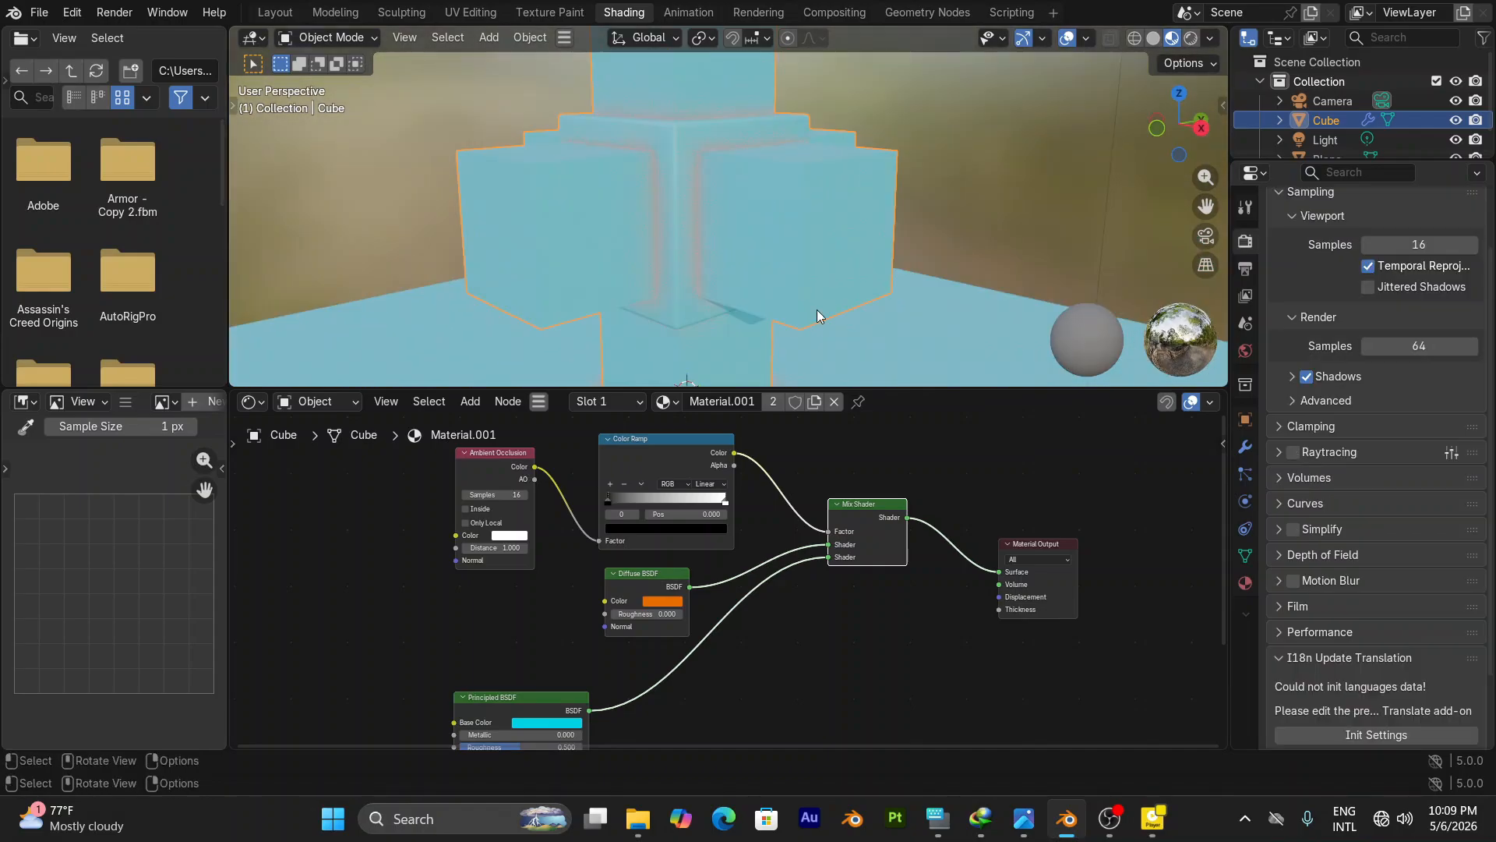
scroll(816, 311, "down", 3)
middle_click_drag(824, 334, 811, 238)
scroll(794, 314, "up", 2)
middle_click_drag(811, 298, 745, 280)
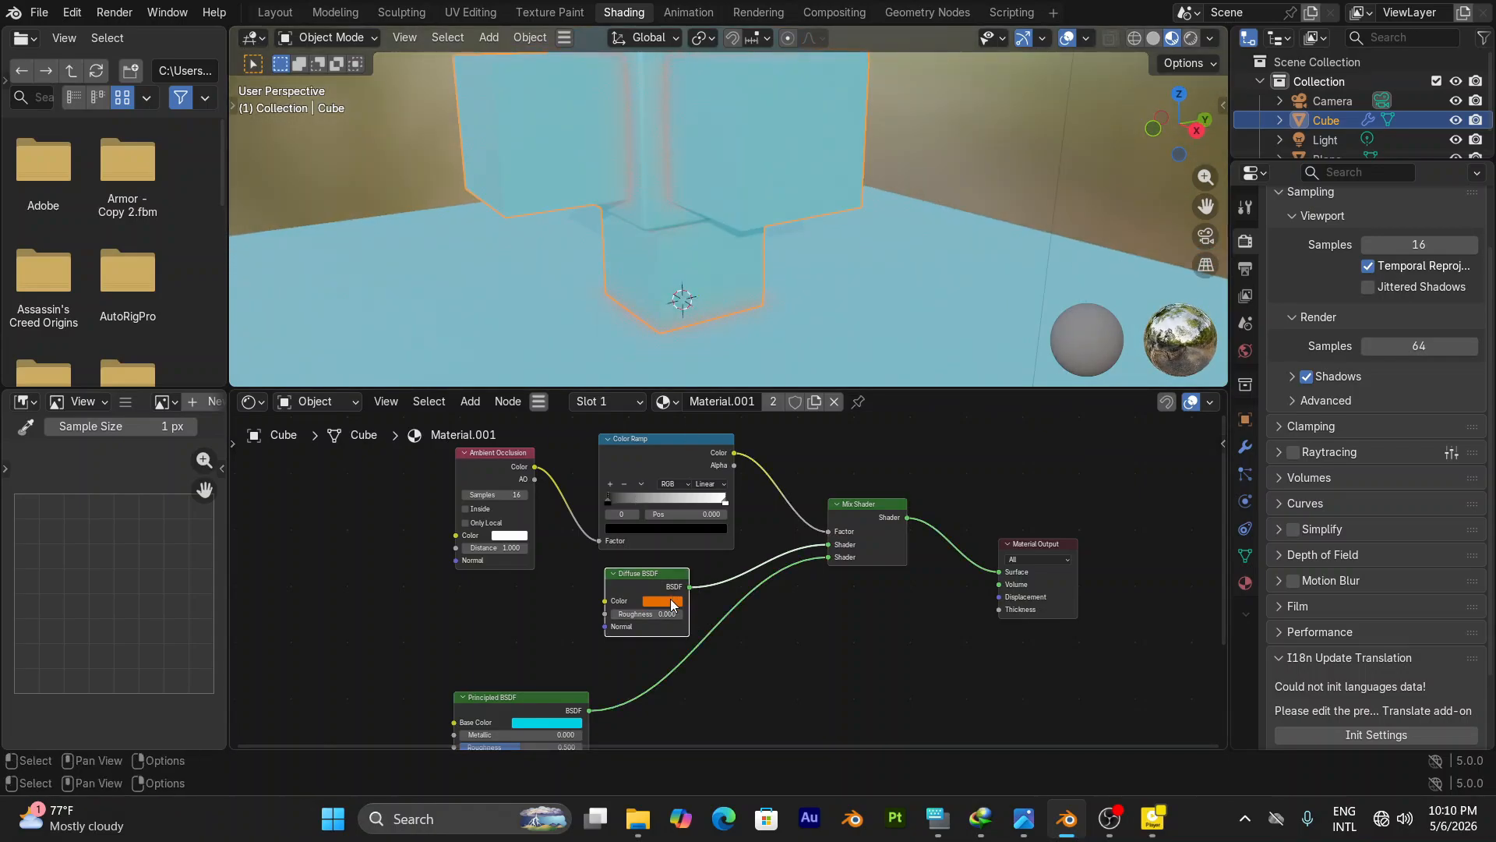
Step: Set the Diffuse BSDF color to a dark navy blue with hue 0.620 and saturation 1.000, and check the contact shading
left_click(670, 602)
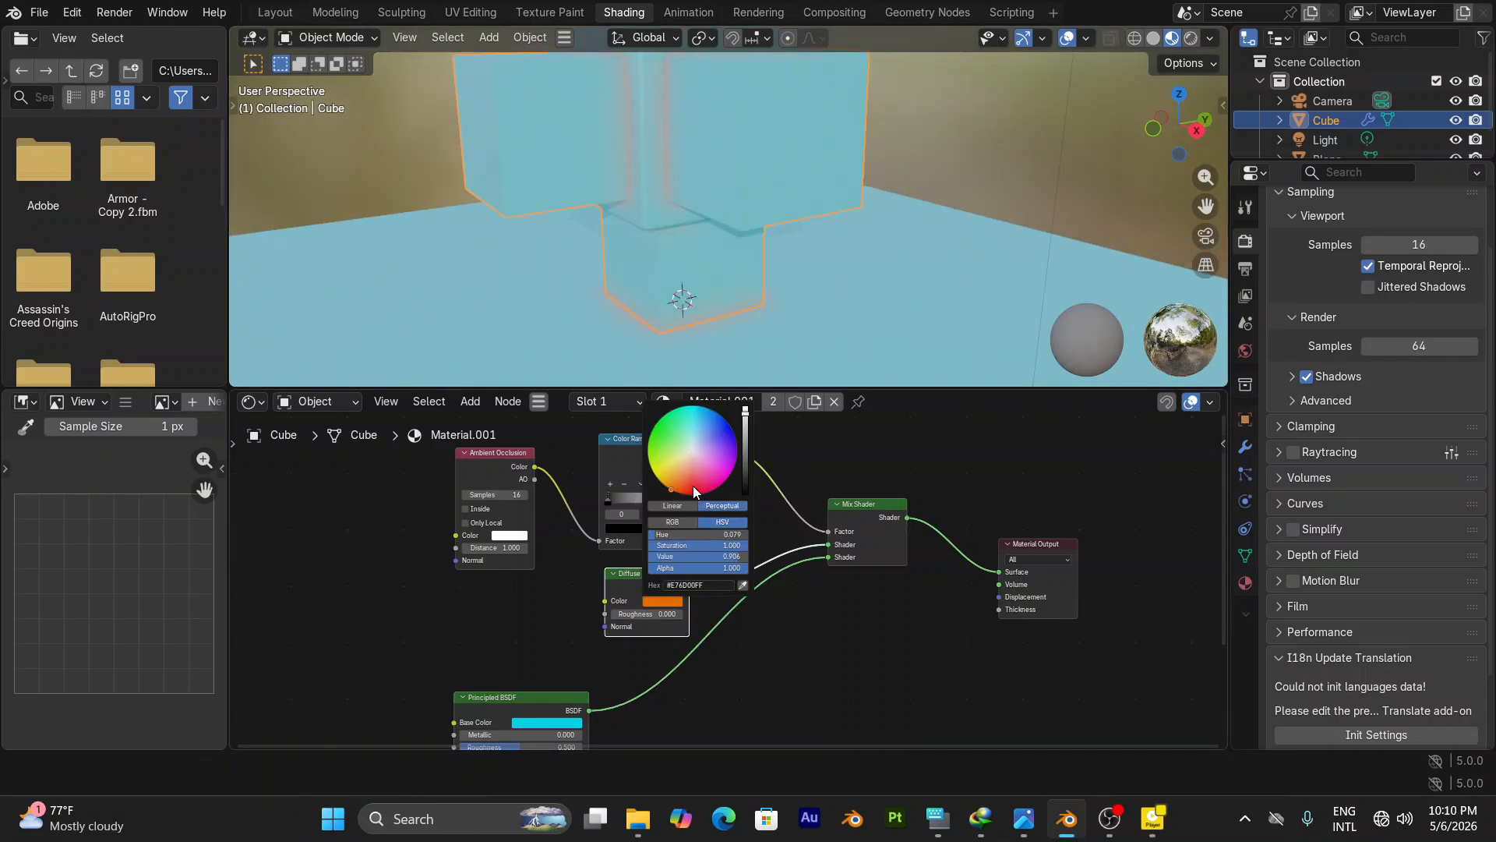
left_click_drag(700, 428, 723, 417)
left_click(745, 435)
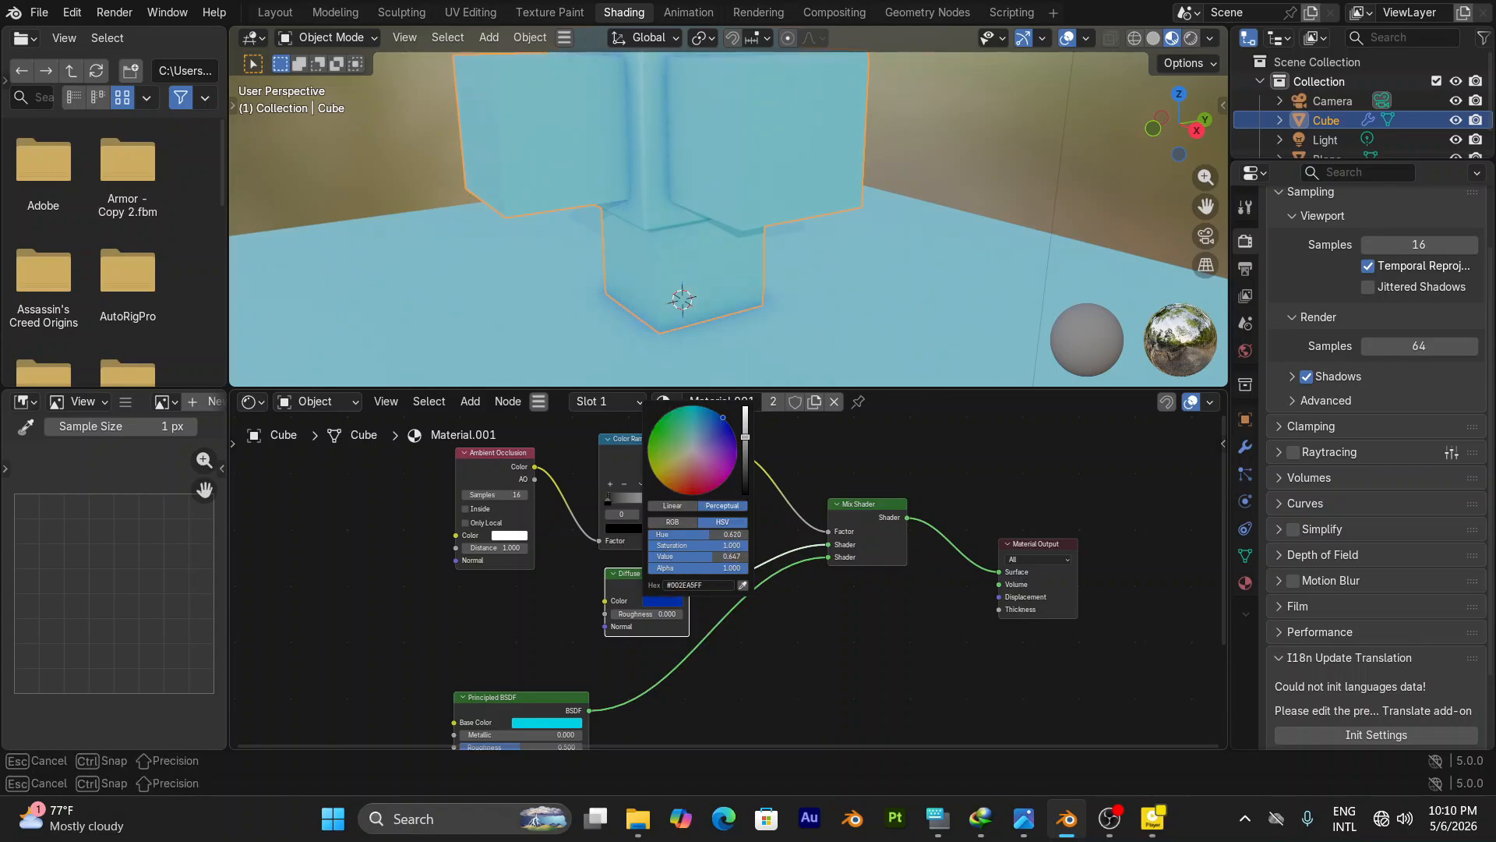
left_click(745, 450)
left_click(745, 435)
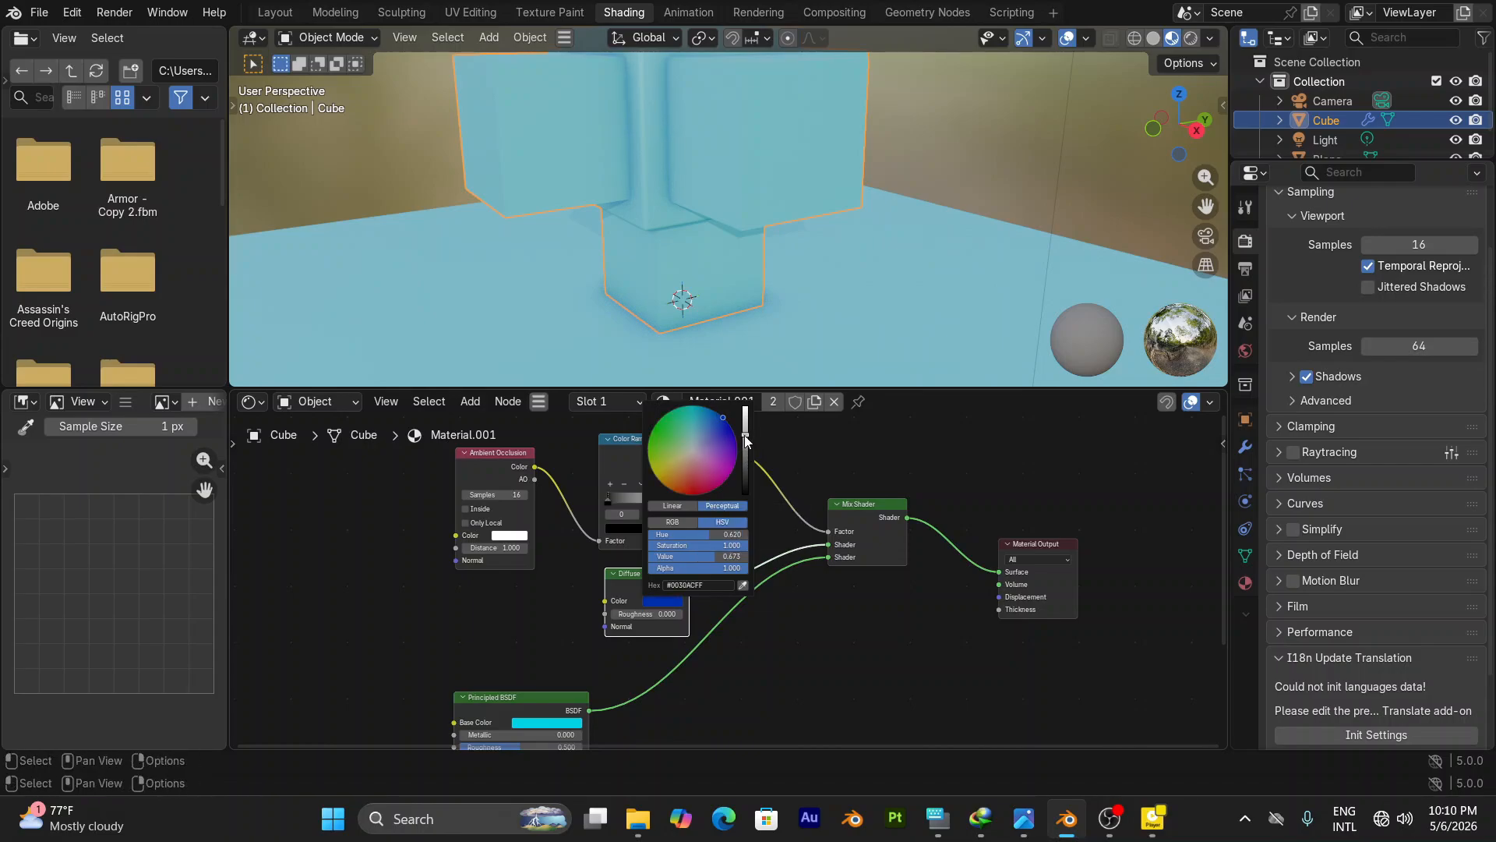
left_click(744, 450)
left_click(745, 463)
middle_click_drag(749, 220, 783, 193)
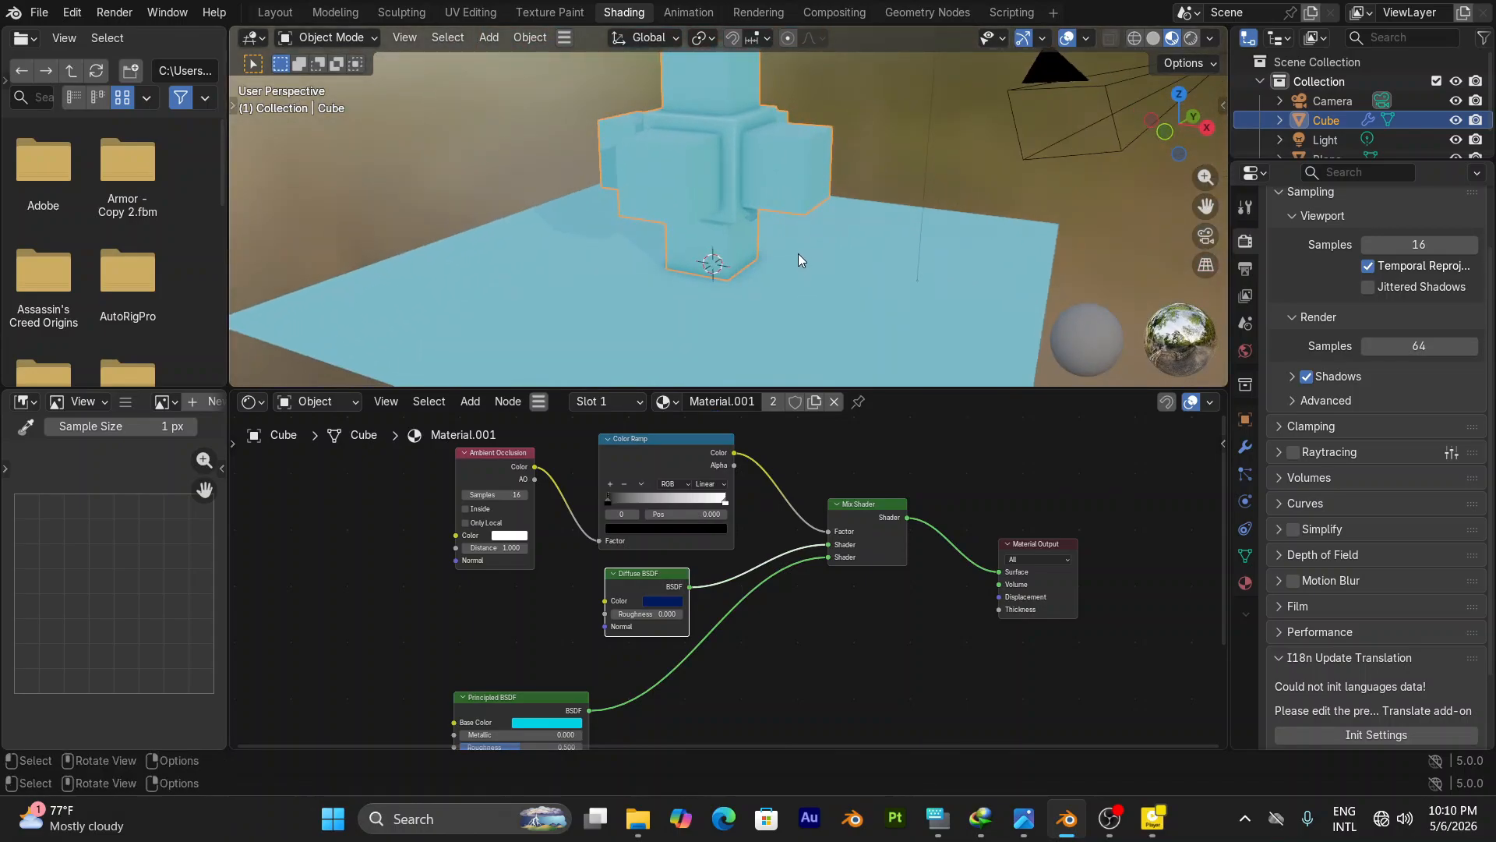
middle_click_drag(798, 254, 691, 268)
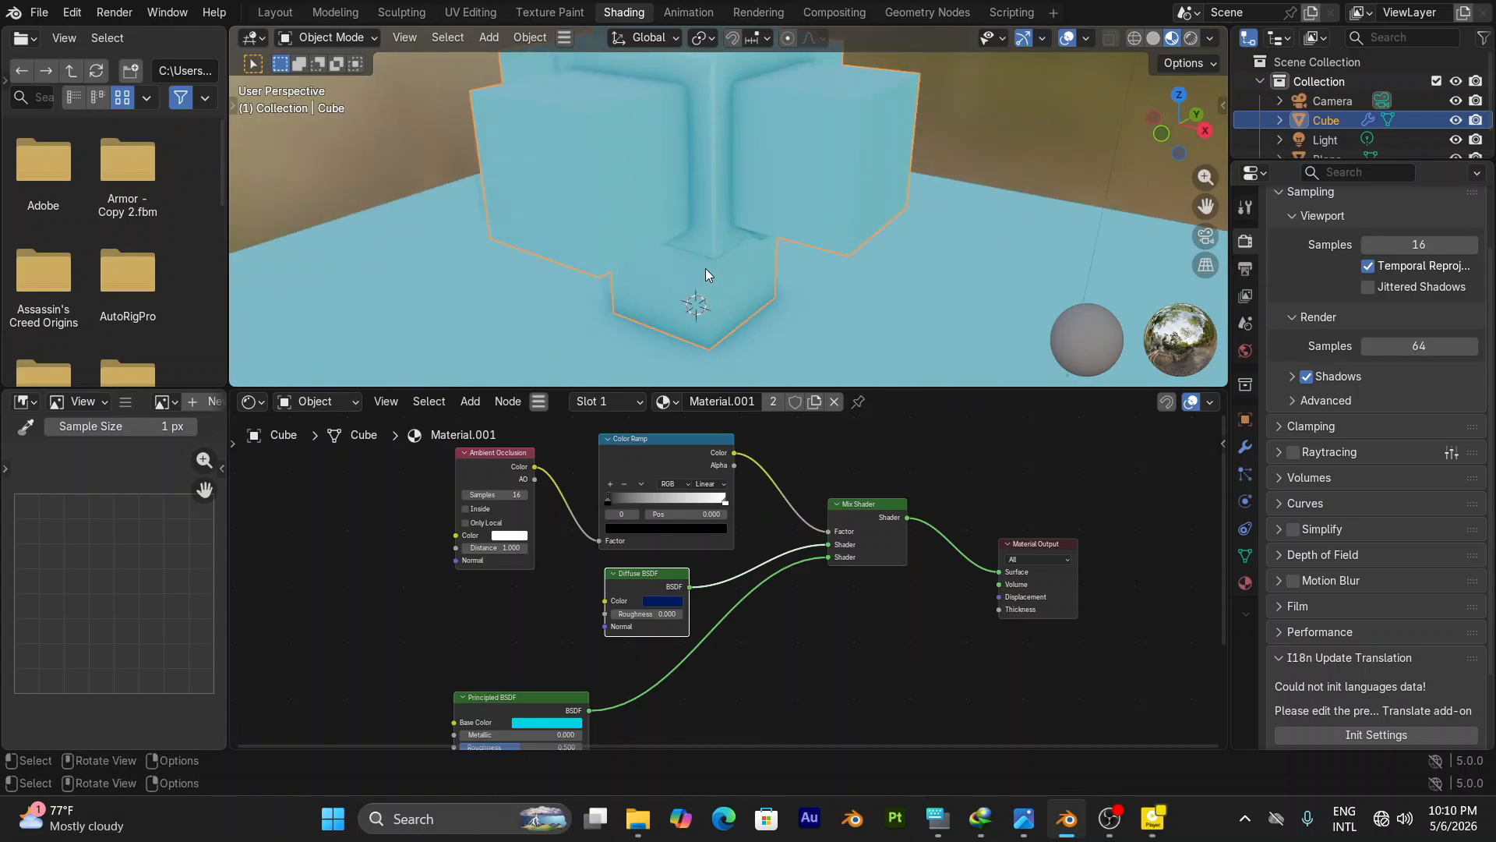
left_click(1109, 818)
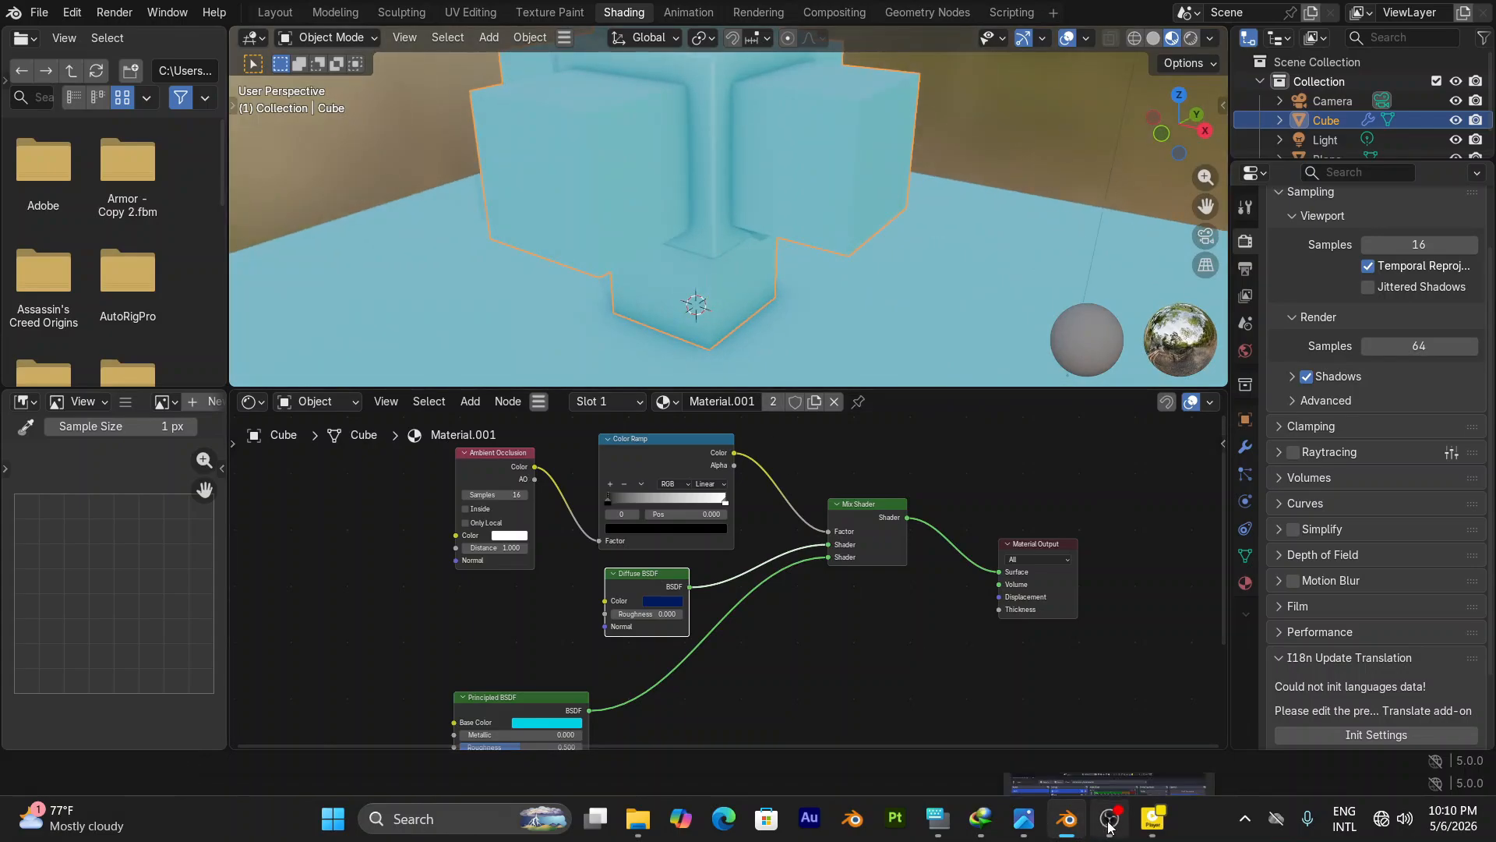